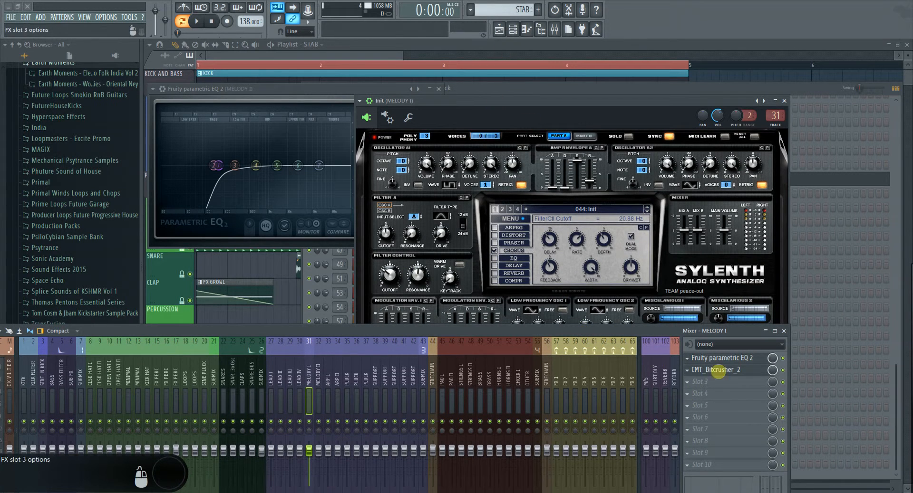
Step: Lower the low-cut frequency on the MELODY I track's Fruity parametric EQ 2 by shifting band 1 down the spectrum
left_click(728, 359)
left_click(726, 359)
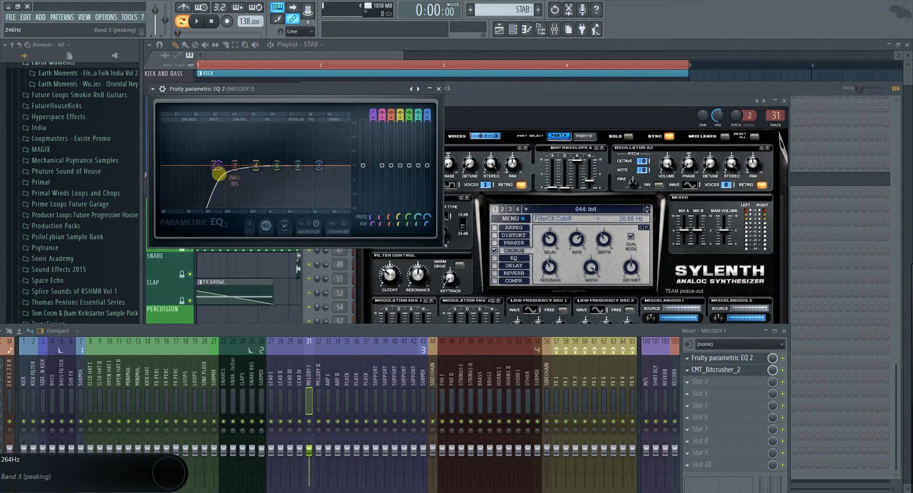
left_click_drag(214, 166, 214, 209)
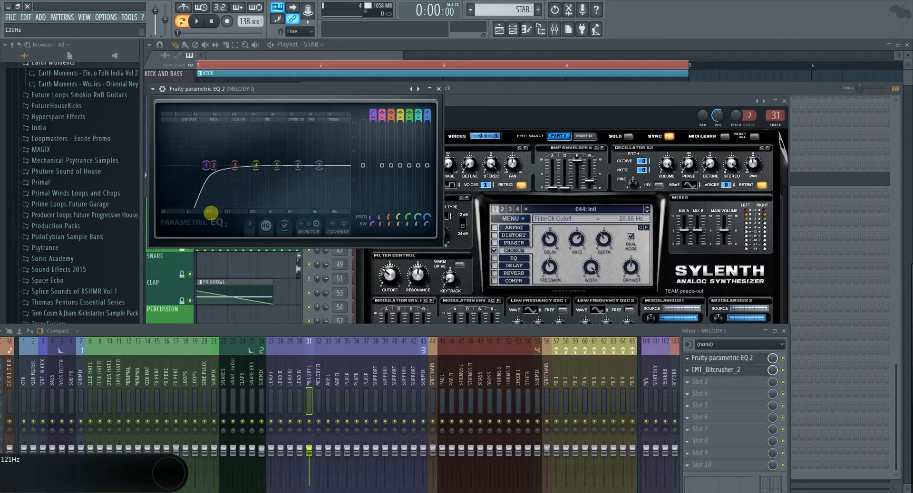
left_click(437, 89)
Step: Examine the distortion, bit-depth and downsampling settings of the CMT_Bitcrusher_2 effect on MELODY I
left_click(713, 369)
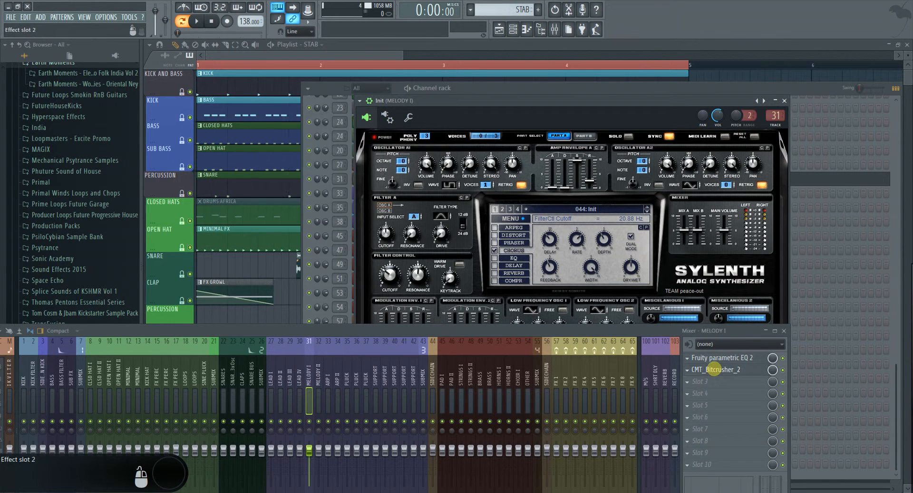
left_click(713, 370)
left_click_drag(314, 119, 409, 136)
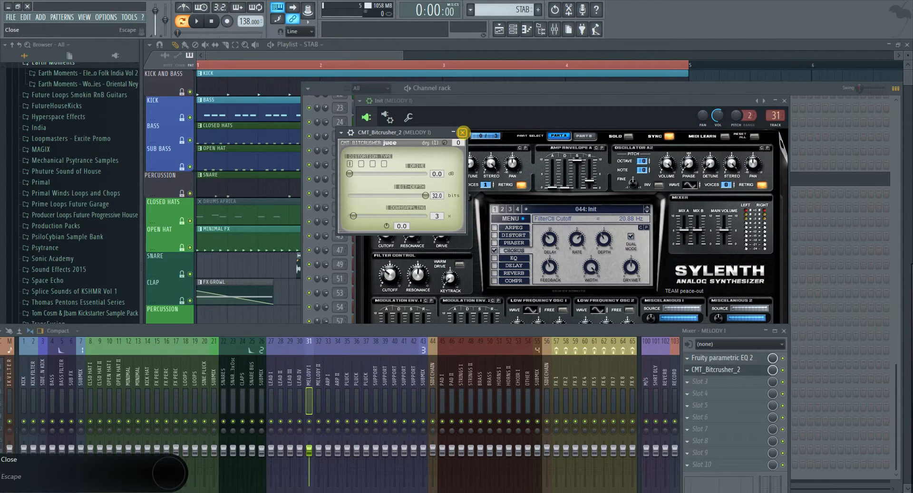
left_click(463, 132)
key("F9")
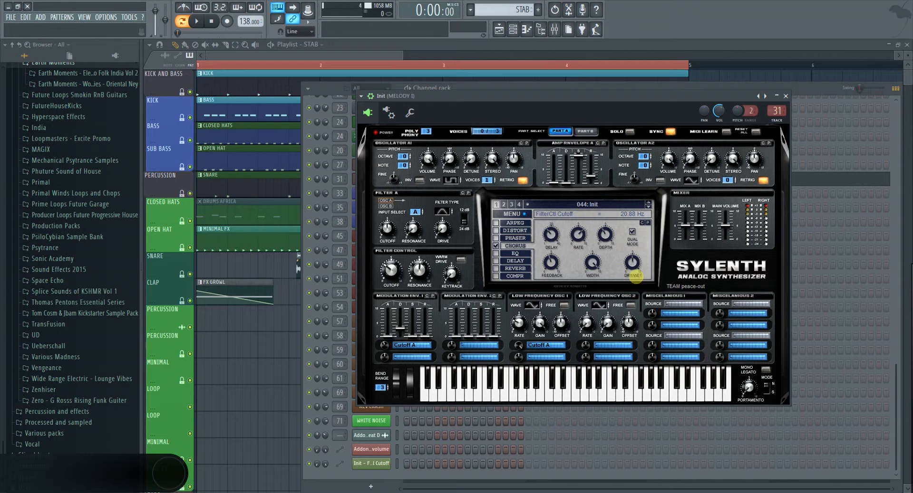
Step: Check the Sylenth patch's chorus rate, feedback and depth, amp envelope A sustain, and modulation envelope 1 amount
left_click_drag(578, 235, 578, 234)
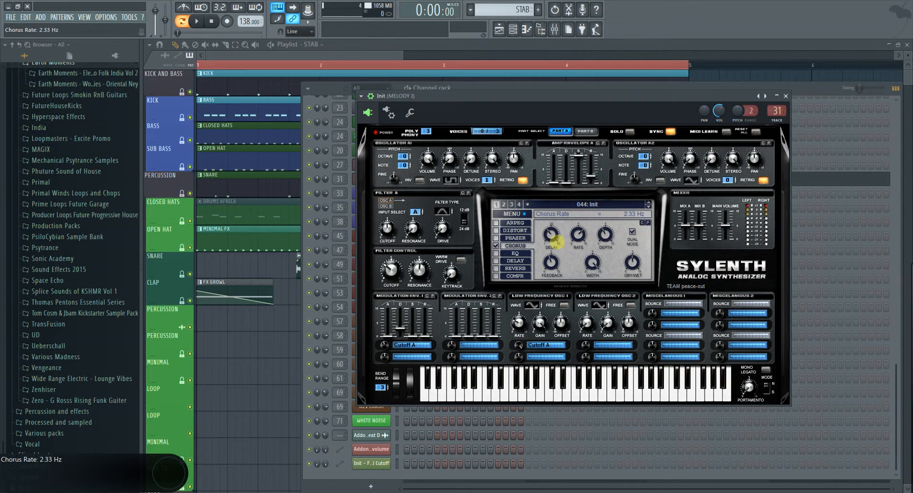
left_click_drag(539, 269, 547, 258)
left_click_drag(603, 238, 603, 236)
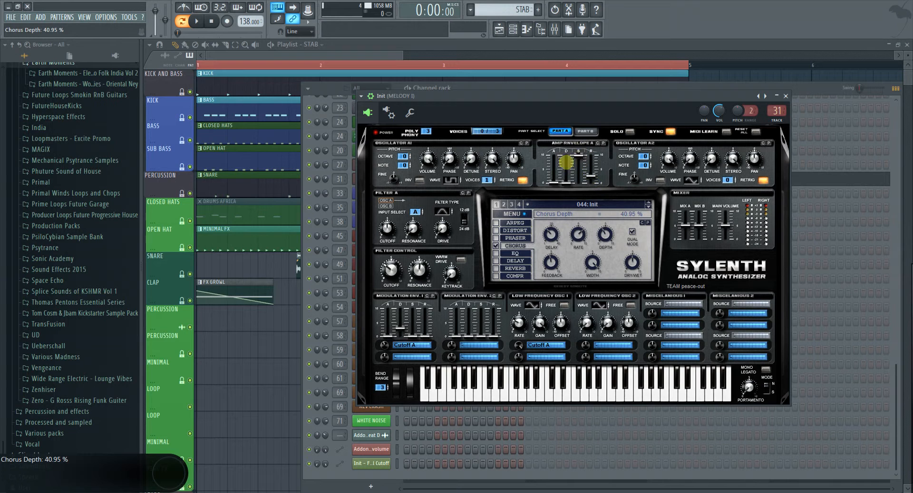
left_click(579, 156)
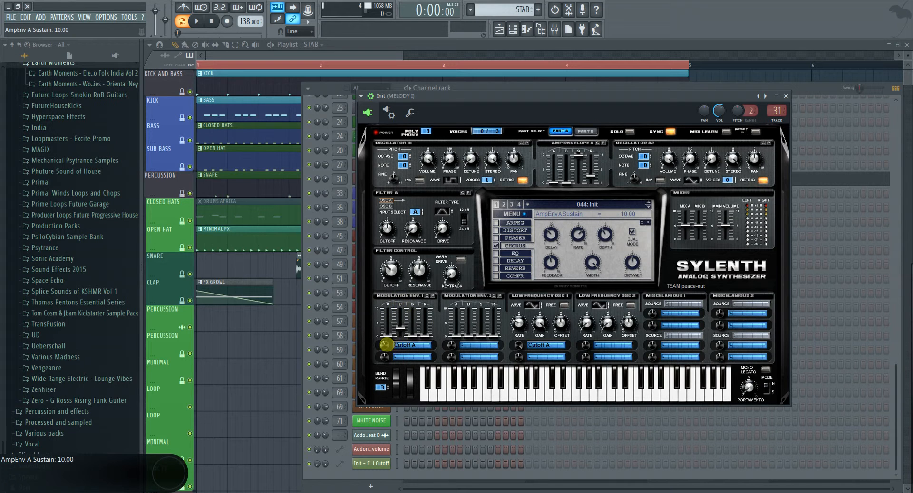
left_click_drag(387, 343, 385, 345)
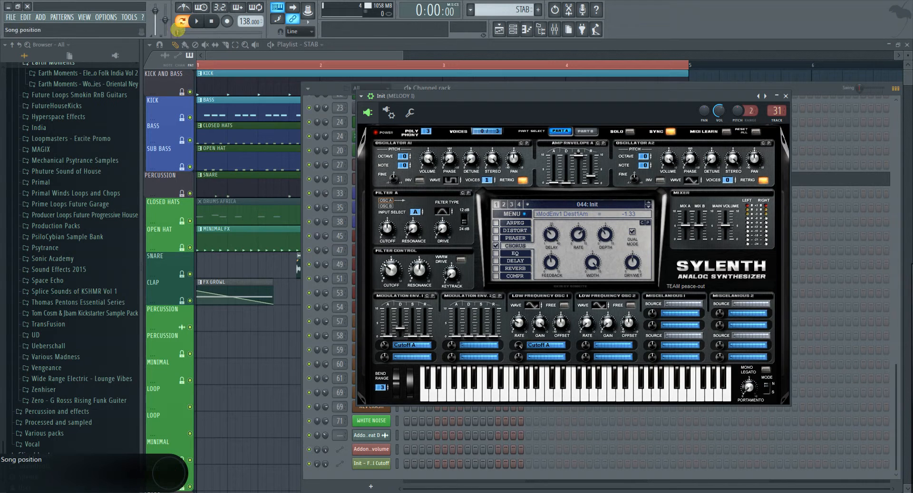
Step: Audition the pattern while setting the synth's filter control cutoff to 13.62 Hz, and stop playback
left_click(195, 21)
mouse_move(383, 271)
left_mouse_down()
mouse_move(387, 248)
mouse_move(388, 281)
mouse_move(387, 268)
left_mouse_up()
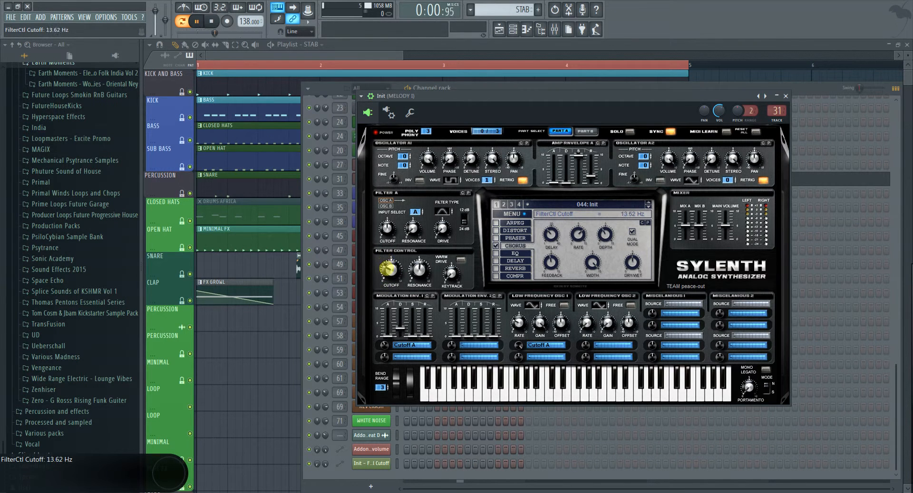
left_click(210, 19)
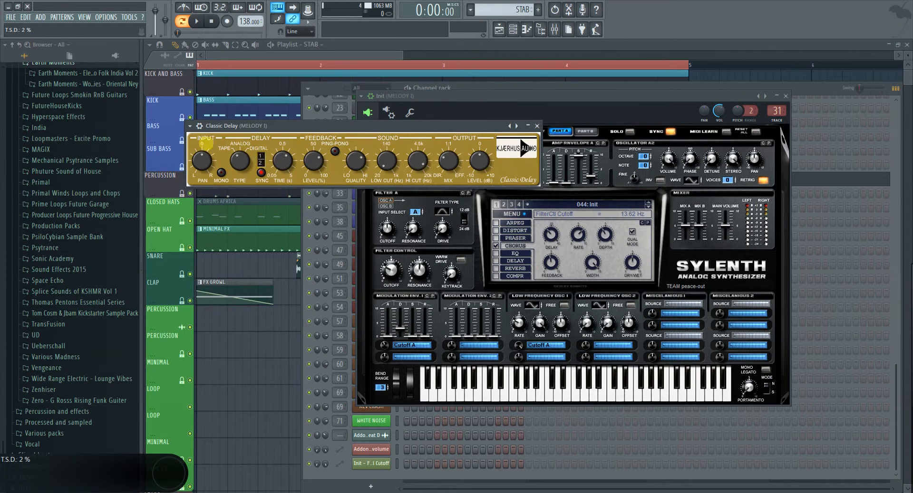
Step: Adjust the Classic Delay's input pan and use a 1/16 tempo-synced delay time on MELODY I
left_click_drag(195, 161, 203, 144)
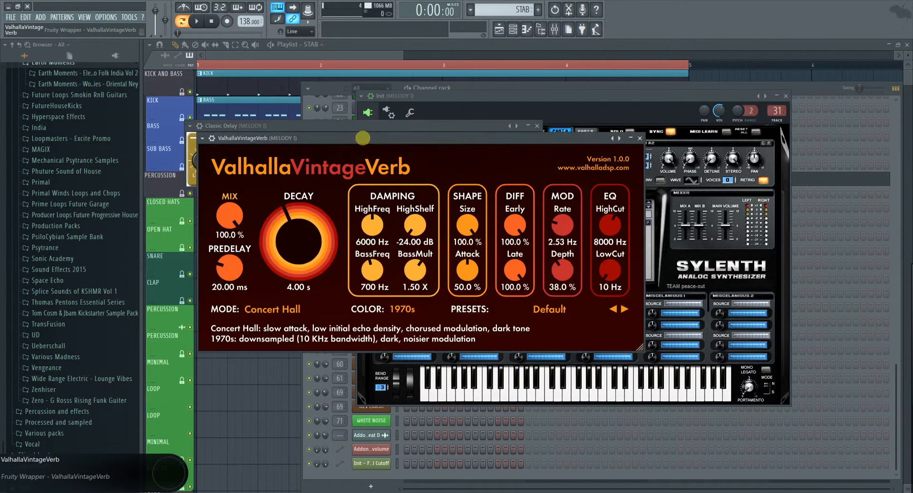
Step: Set ValhallaVintageVerb's mix to 27.2 %, predelay to 2.06 ms and decay to 1.17 s
left_click_drag(362, 138, 577, 181)
left_click_drag(437, 257, 433, 350)
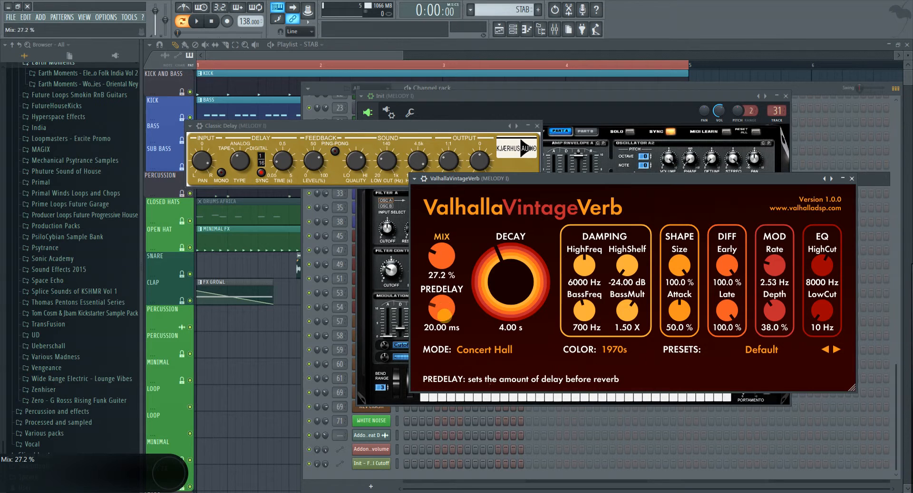
left_click_drag(444, 312, 443, 332)
mouse_move(502, 271)
left_mouse_down()
mouse_move(487, 291)
mouse_move(487, 281)
left_mouse_up()
Step: Switch the reverb to Bright Hall mode with HighShelf 0.00 dB, BassFreq 680 Hz, BassMult 0.25 X and LowCut 210 Hz
left_click(489, 350)
left_click(481, 375)
left_click_drag(627, 267, 583, 312)
left_click_drag(819, 317, 821, 305)
Step: During playback, raise Sylenth's main volume to maximum and sweep the filter control cutoff, ending at 5.27 Hz
left_click(195, 21)
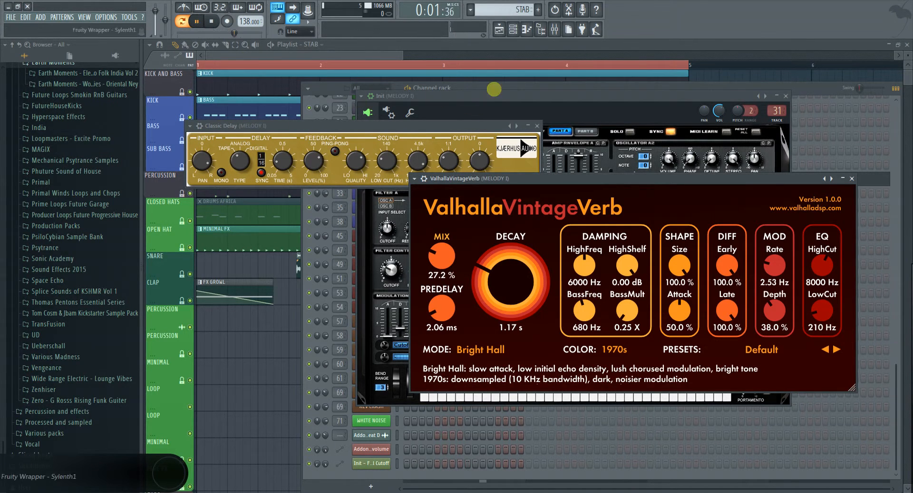
left_click(492, 89)
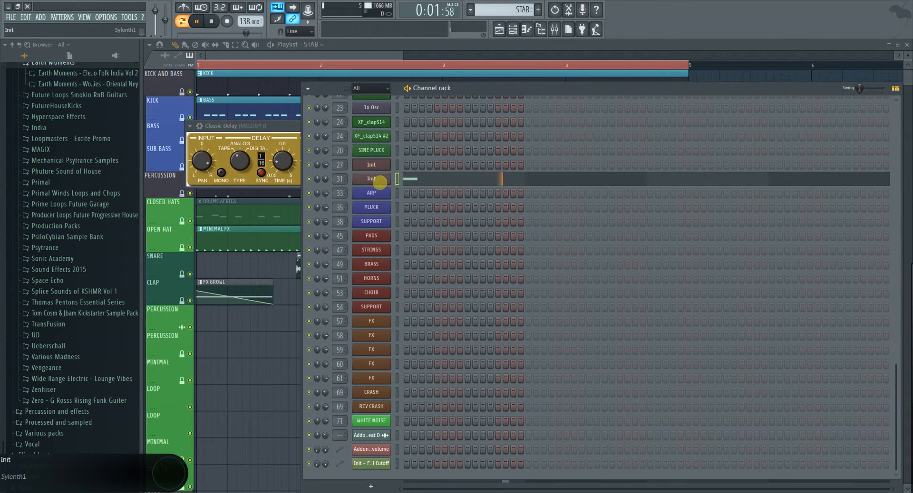
left_click(374, 178)
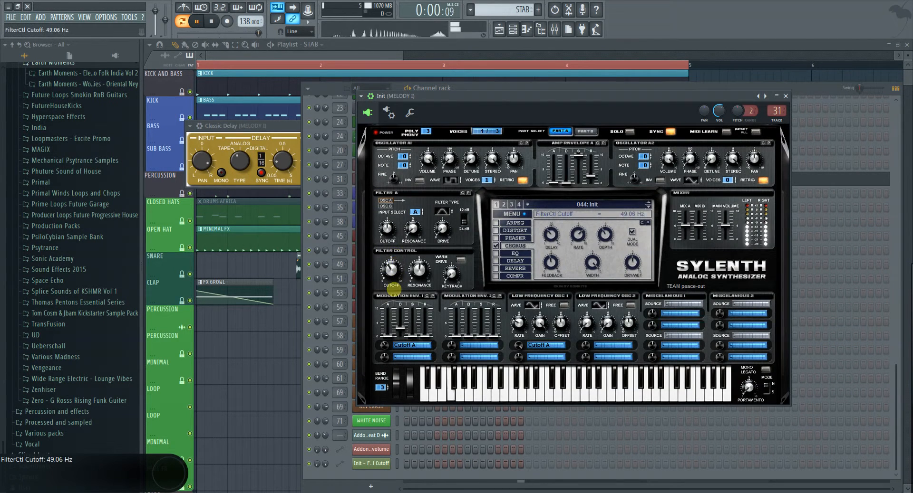
left_click_drag(725, 225, 726, 194)
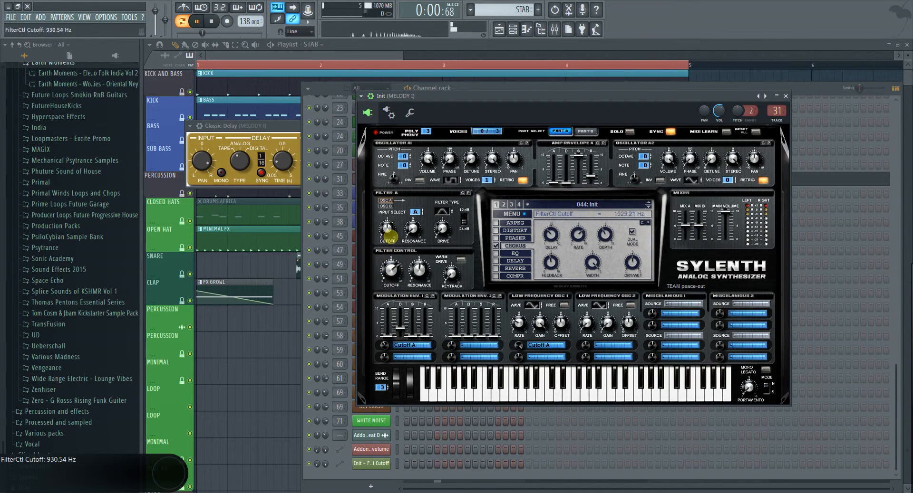
mouse_move(391, 268)
left_mouse_down()
mouse_move(391, 293)
mouse_move(393, 270)
mouse_move(399, 292)
mouse_move(395, 285)
left_mouse_up()
key("space")
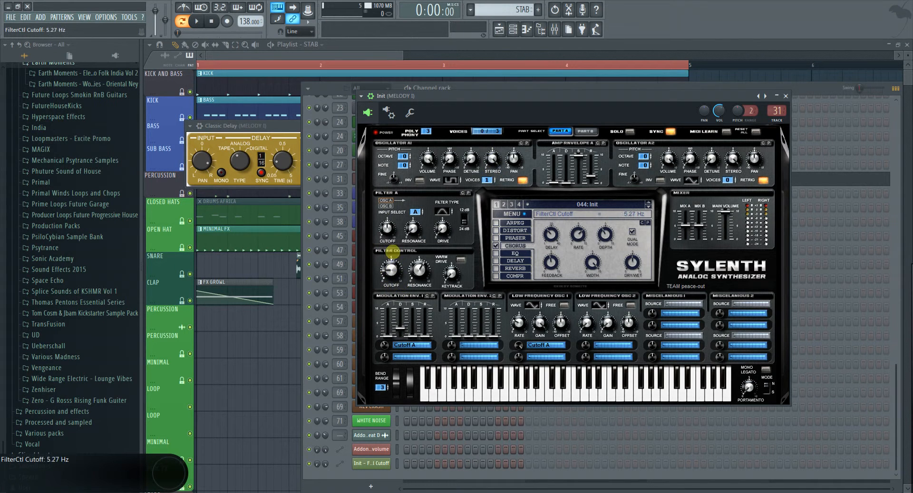
Step: Place the STAB pattern at bar 2 on the first PERCUSSION playlist track and play the arrangement in song mode
left_click(509, 86)
left_click(270, 328)
left_click(326, 325)
left_click(183, 20)
key("space")
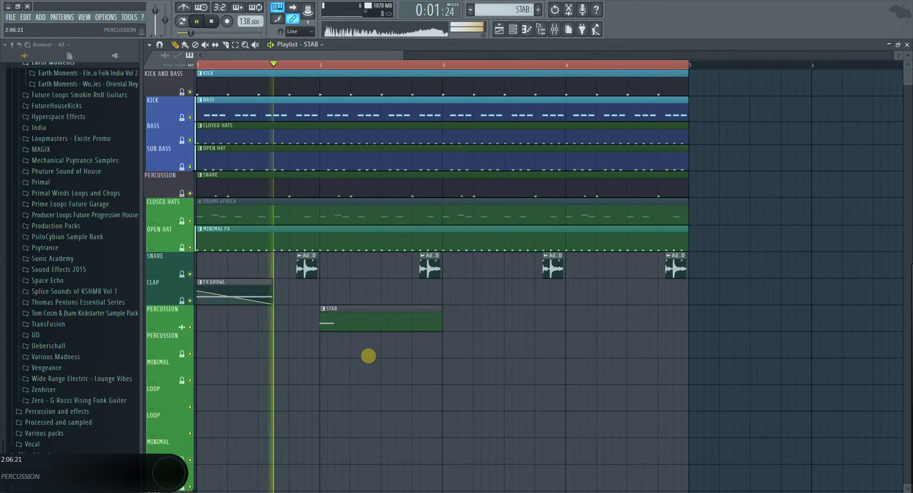
Step: Move the STAB clip to step 3 of bar 2 and replay the arrangement
left_click_drag(365, 320, 383, 322)
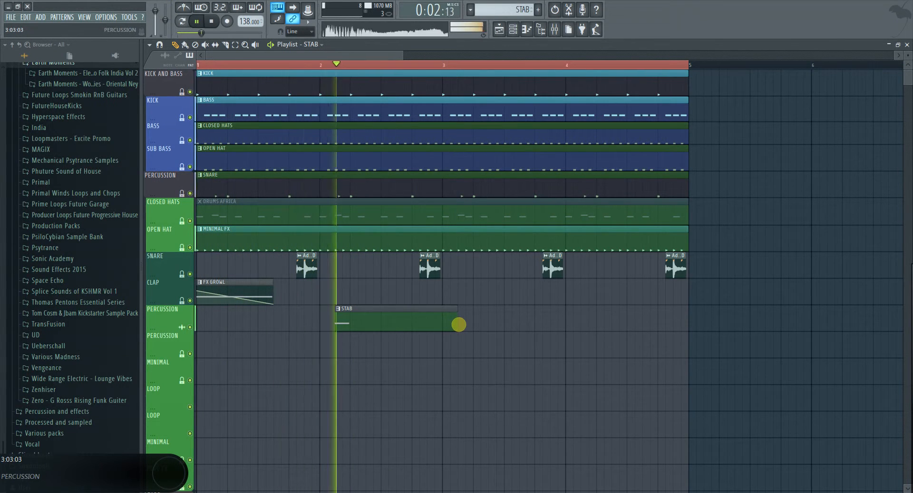
key("space")
key("space")
Step: Transpose the STAB clip's note up one octave in the piano roll and play the arrangement
double_click(373, 323)
key("space")
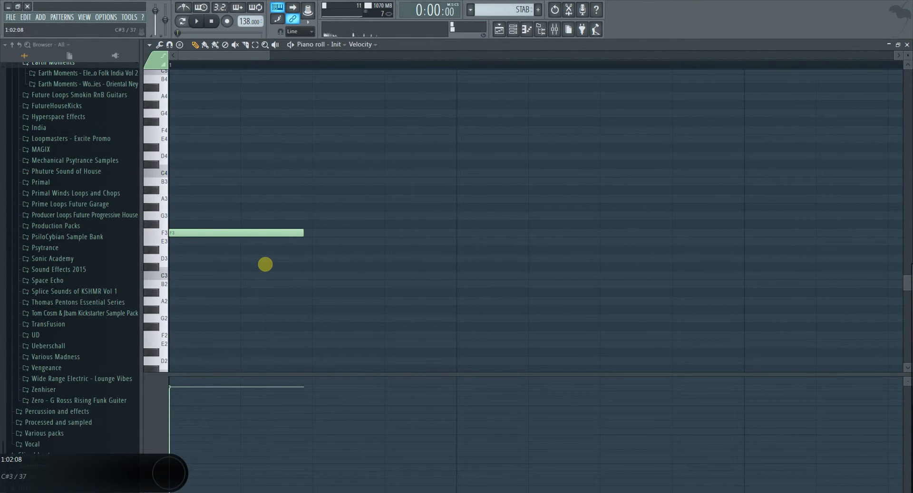
key("ctrl+a")
key("ctrl+Up")
key("space")
left_click(907, 45)
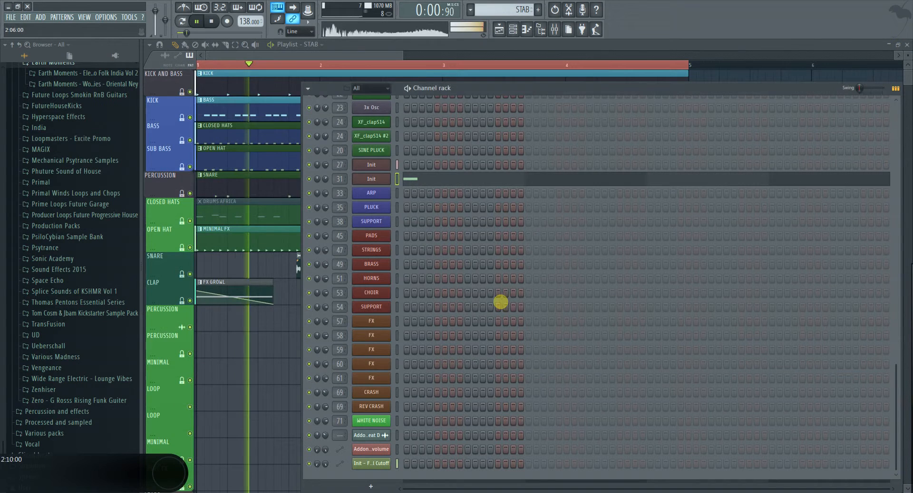
Step: Set LFO 1's rate to 4/1T in the stab's Sylenth instance while auditioning the arrangement
left_click(372, 182)
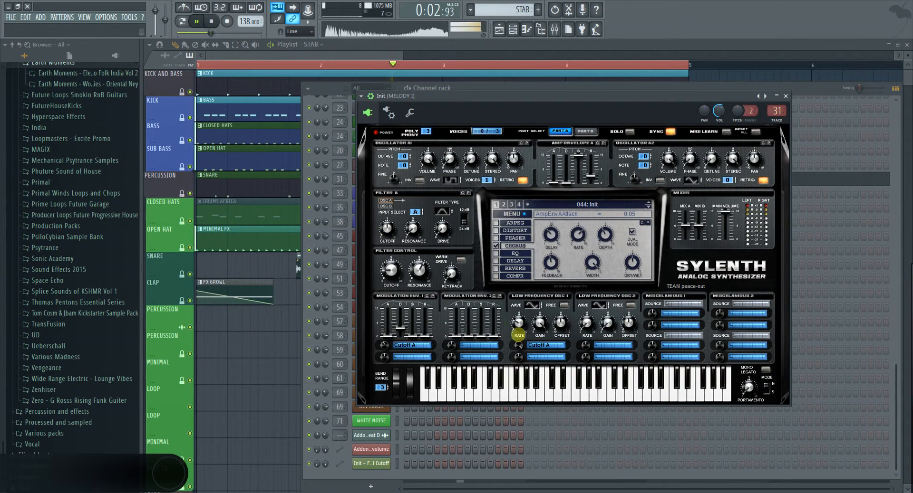
key("space")
key("space")
left_click_drag(522, 322, 526, 332)
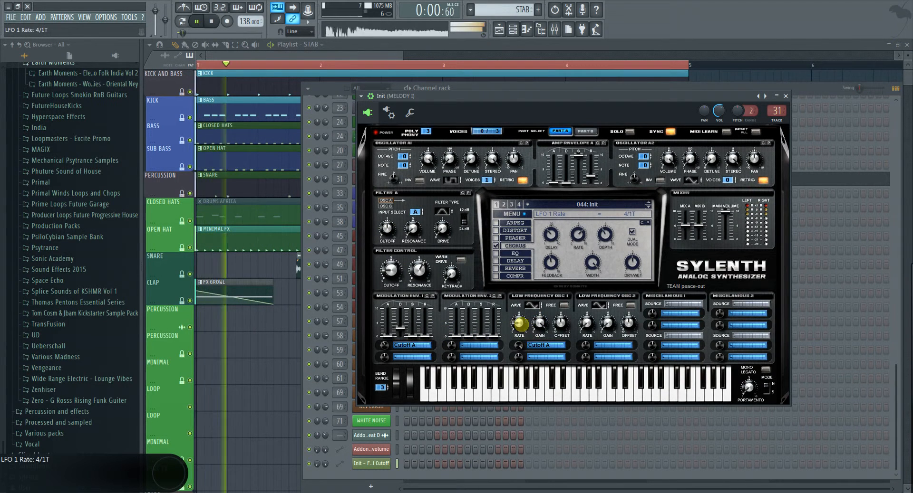
key("space")
Step: Set modulation envelope 1's first destination to None and the filter control cutoff to 20.88 Hz
left_click(411, 347)
left_click(411, 354)
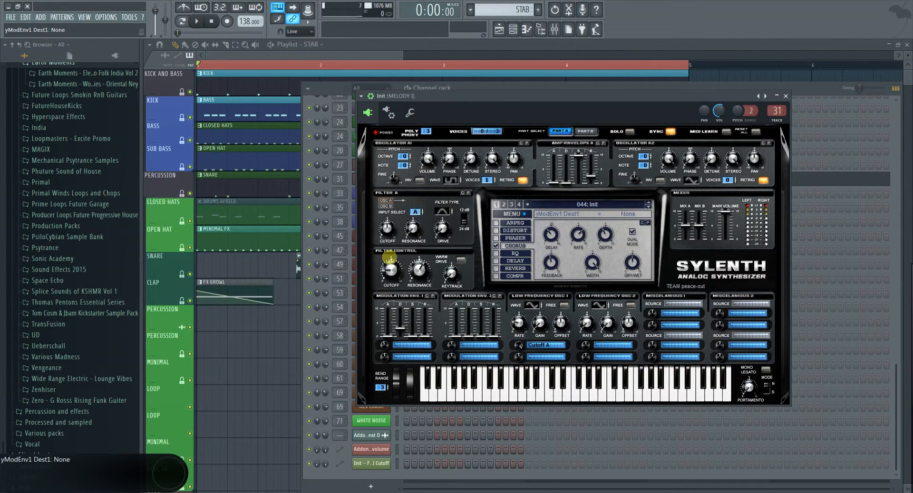
left_click_drag(391, 270, 393, 302)
Step: Create an automation clip for the last tweaked parameter, Sylenth's filter control cutoff
left_click(124, 16)
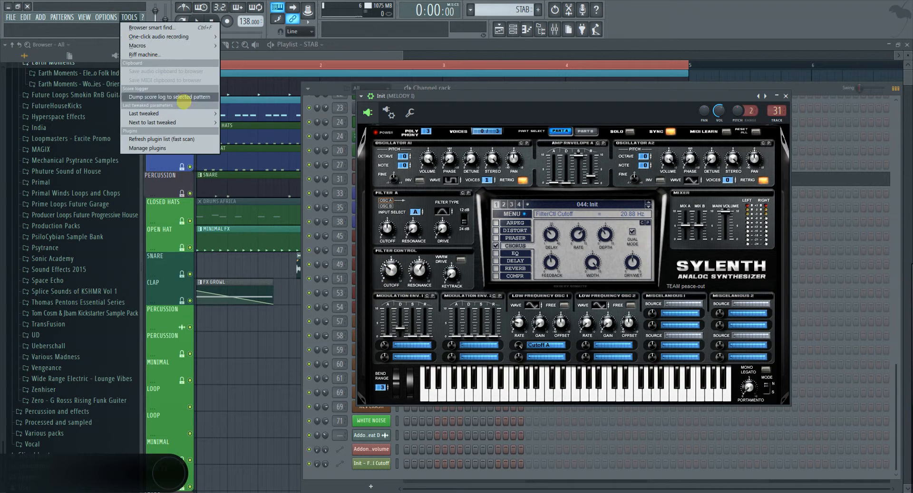
mouse_move(187, 113)
left_click(252, 168)
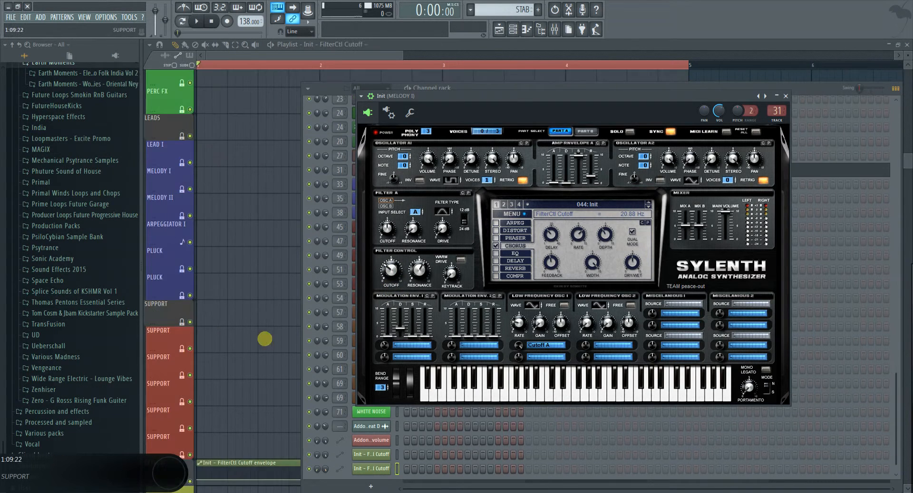
Step: Move the filter cutoff automation clip directly beneath the STAB clip and shorten both clips to a fraction of a bar
scroll(489, 377, "up", 5)
left_click_drag(490, 377, 406, 223)
left_click_drag(821, 238, 355, 267)
left_click_drag(454, 207, 349, 209)
Step: Transpose the STAB note back down one octave in the piano roll and replay the arrangement
double_click(345, 208)
key("ctrl+Down")
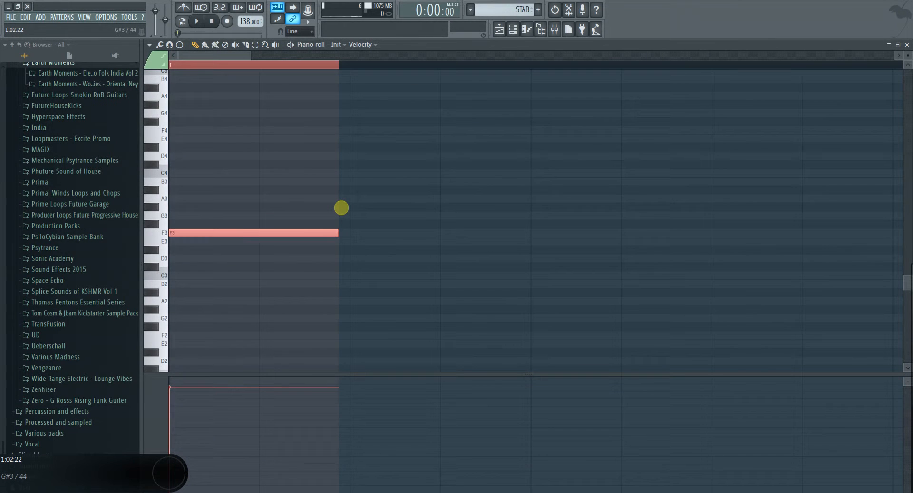
key("space")
key("F7")
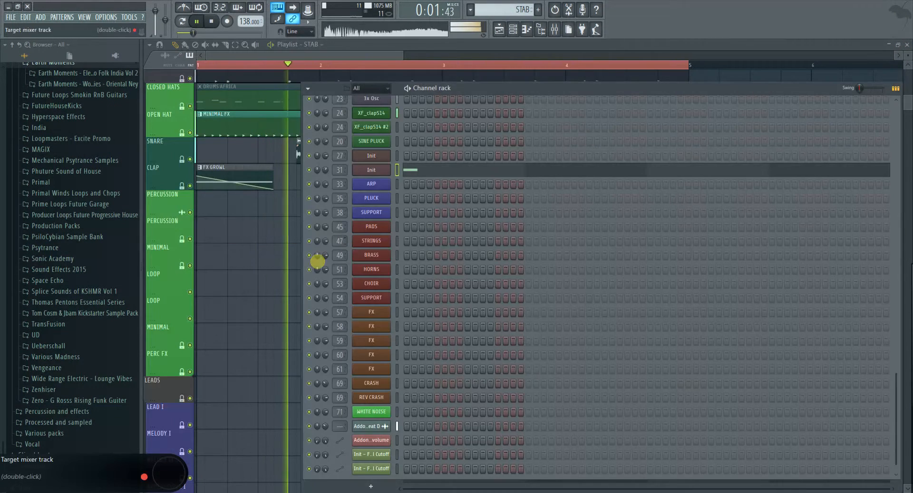
key("space")
Step: Trim the filter cutoff automation clip to match the STAB clip's length
scroll(335, 233, "up", 4)
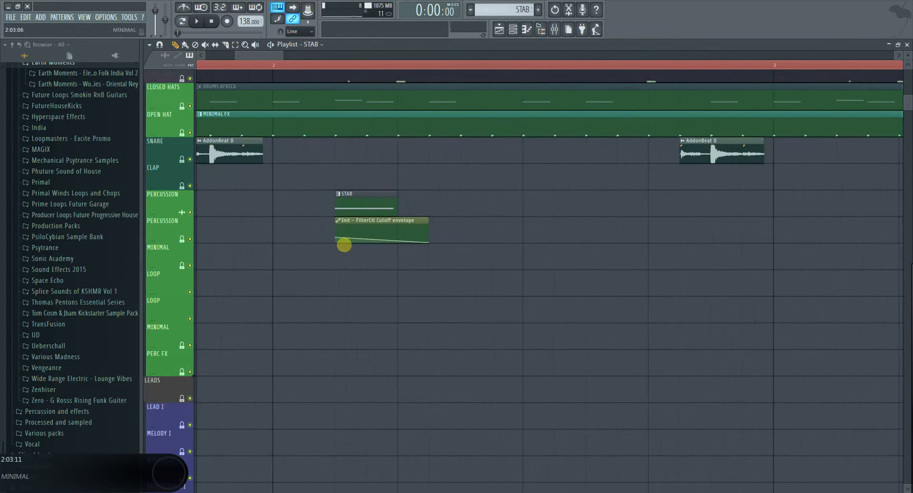
left_click_drag(428, 241, 405, 250)
key("space")
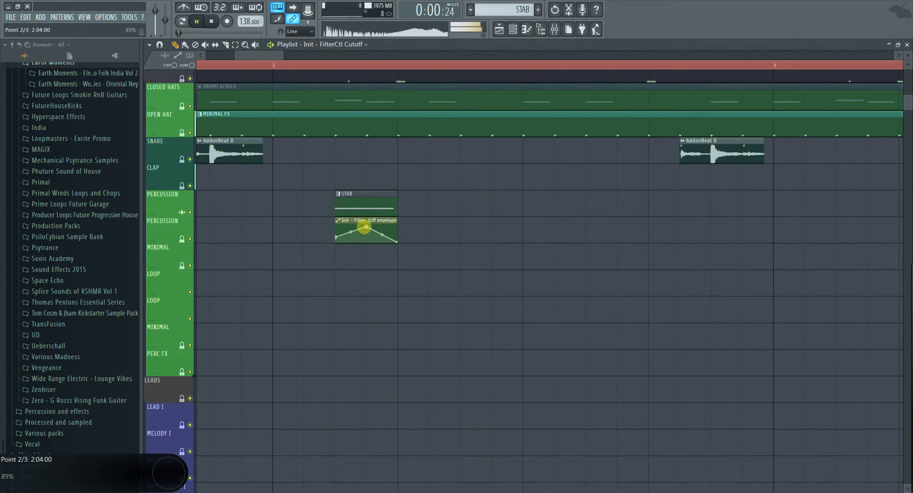
Step: Shift the automation's middle point to 2:04:12 at 82% for a rise and quick fall, and replay the arrangement
left_click_drag(375, 229, 381, 229)
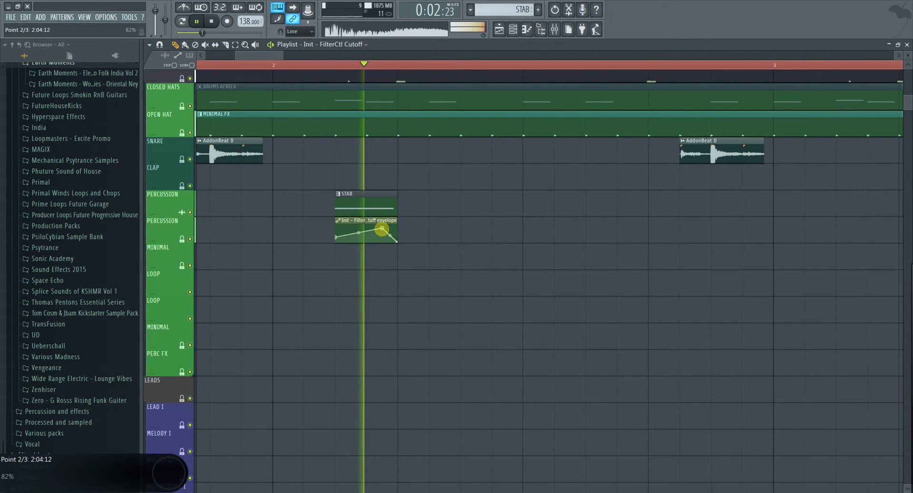
scroll(365, 179, "down", 3)
key("space")
key("space")
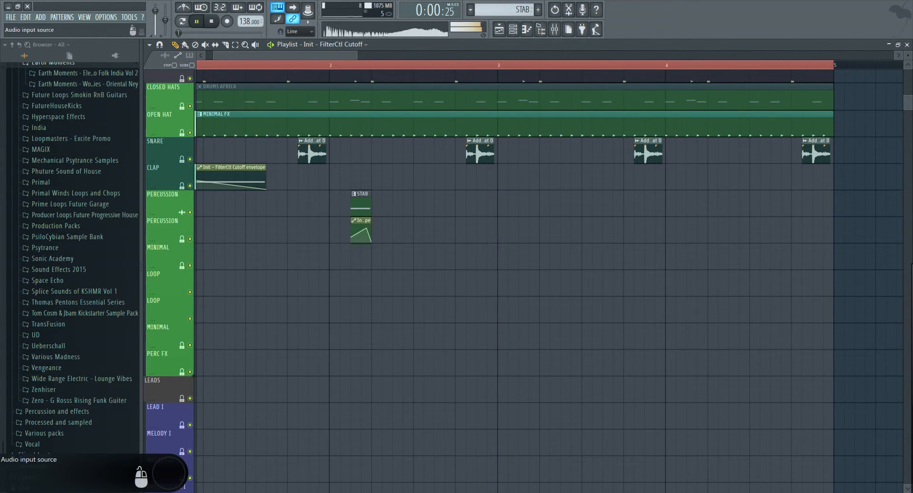
Step: Sync the Classic Delay on MELODY I to 1/6, enable ping-pong, and audition the stab from just after bar 2
left_click(341, 65)
key("space")
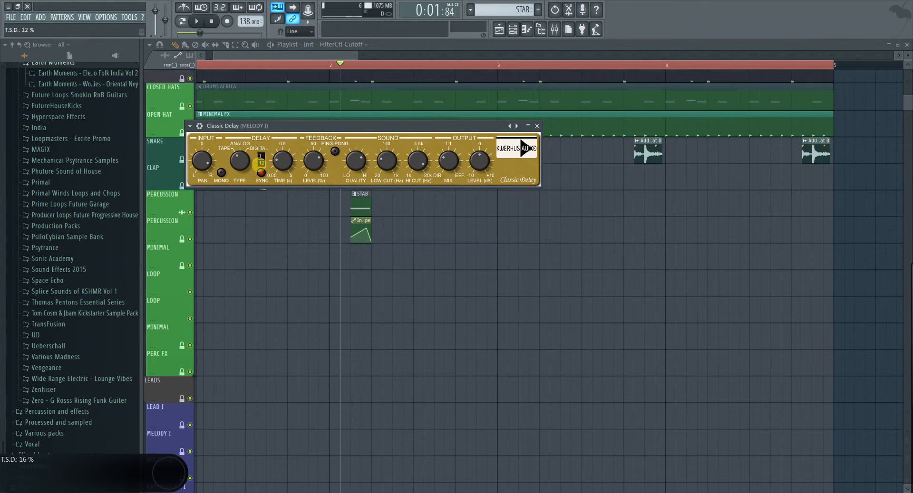
key("space")
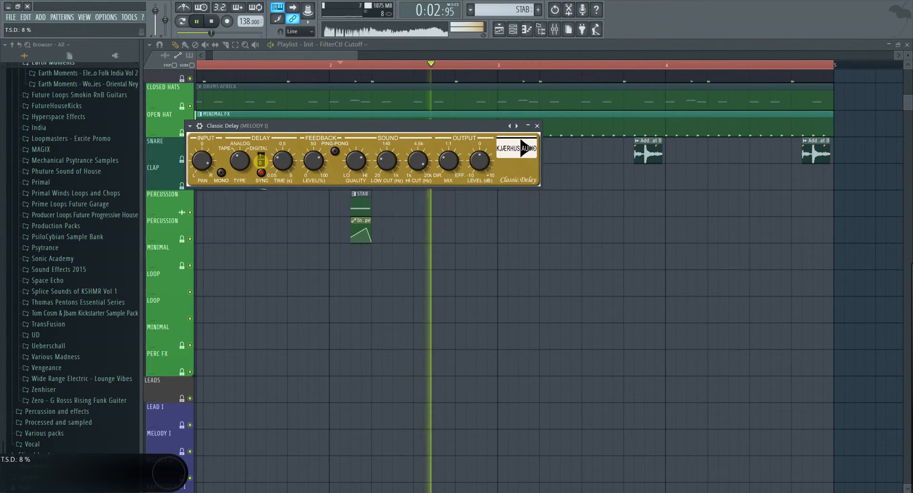
left_click(335, 152)
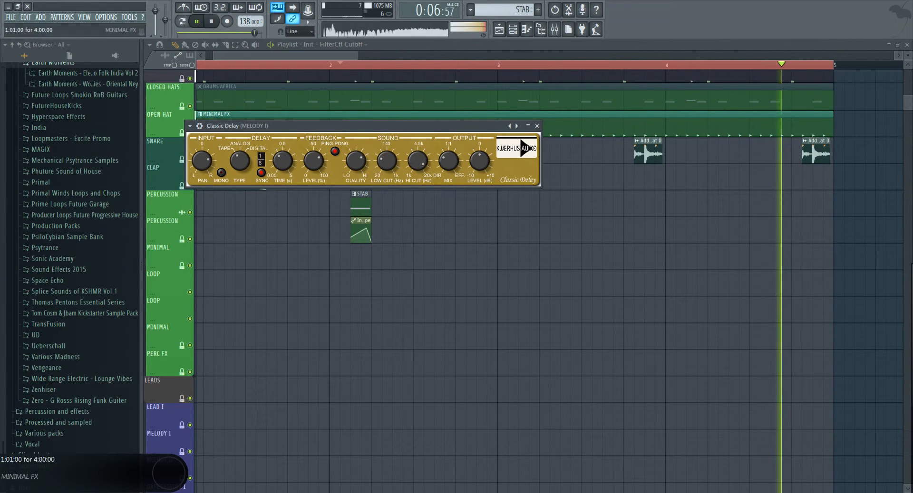
Step: Add a second Classic Delay synced to 1/16 on MELODY I, adjust its output mix while replaying the stab, and stop playback
key("space")
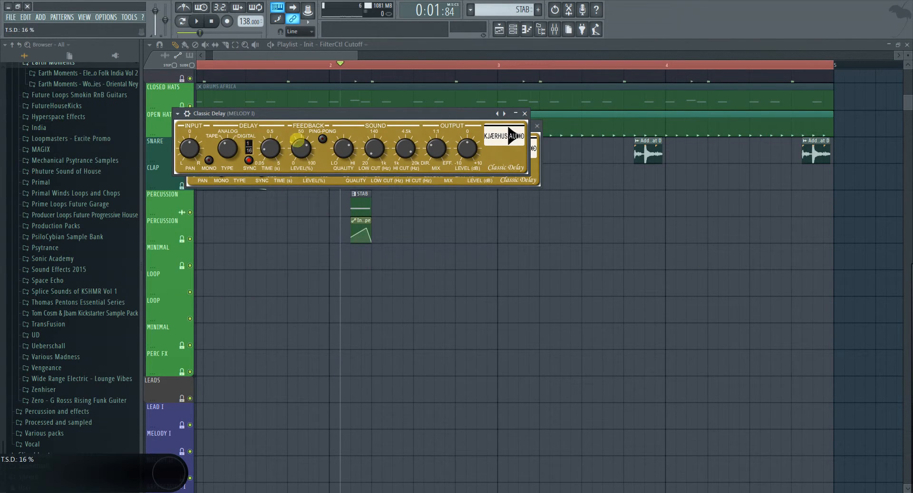
left_click_drag(312, 113, 332, 236)
key("space")
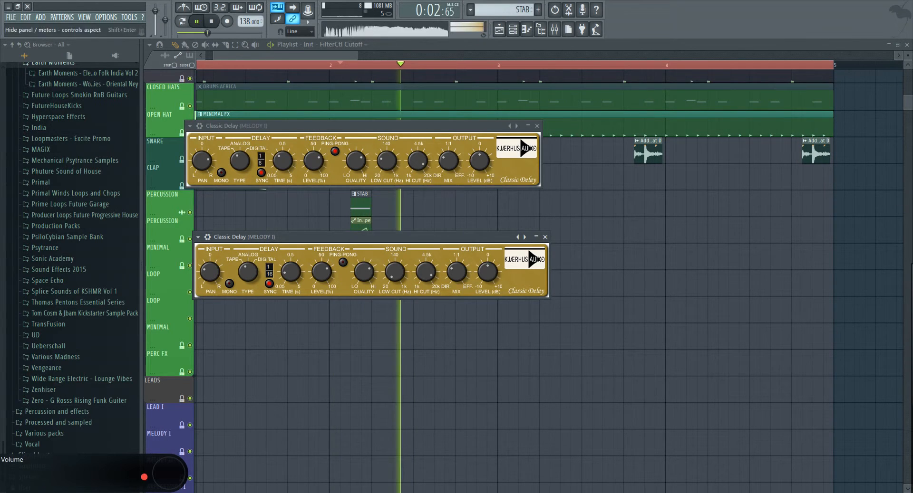
key("space")
key("space")
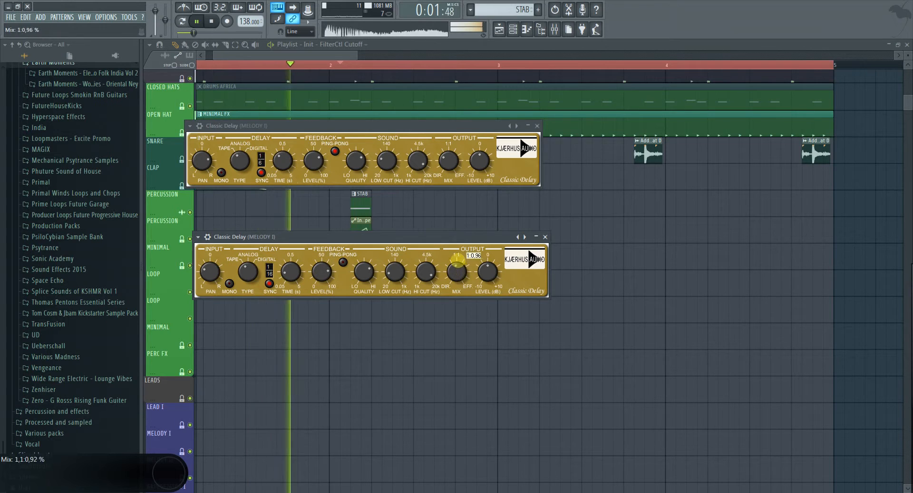
right_click(664, 214)
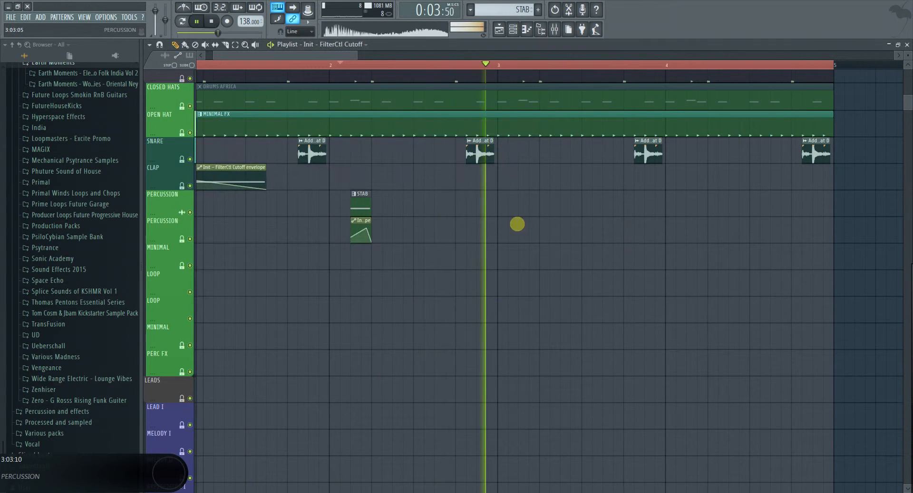
key("space")
scroll(408, 222, "down", 3)
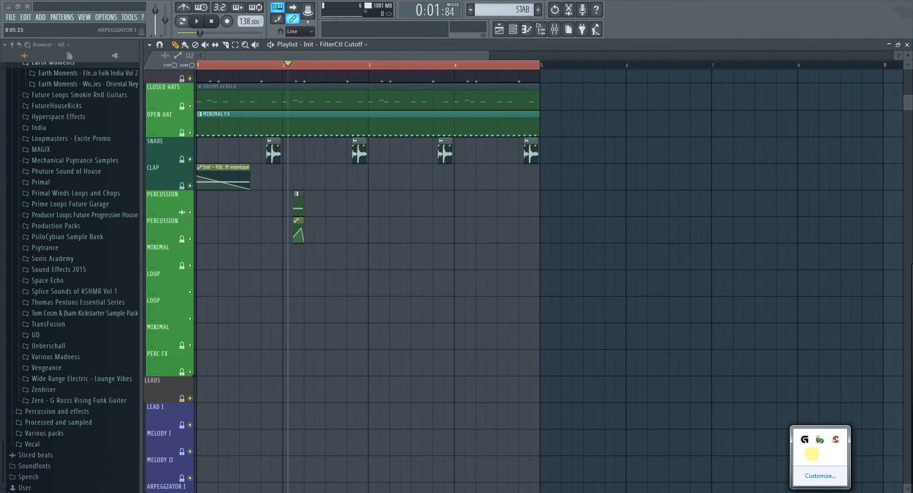
left_click(802, 455)
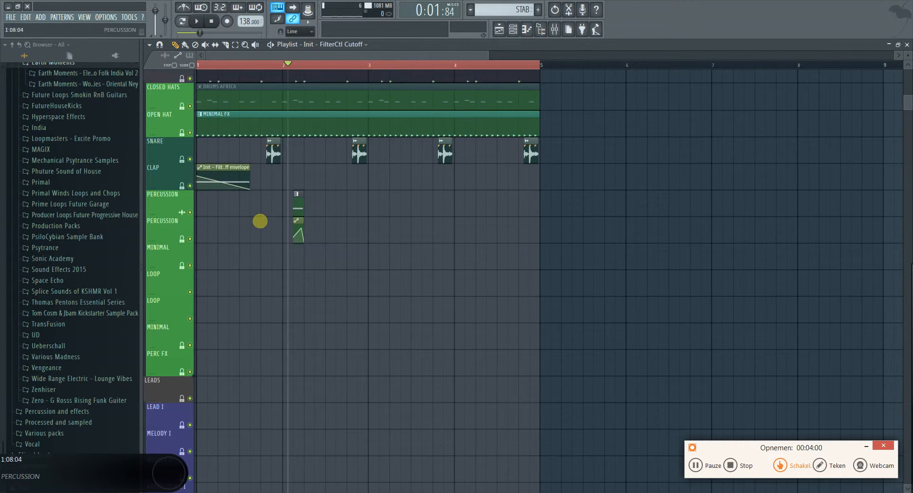
Step: Return the song position to the start and create a new pattern named HARMOR
scroll(237, 219, "down", 3)
scroll(266, 268, "up", 3)
left_click(202, 66)
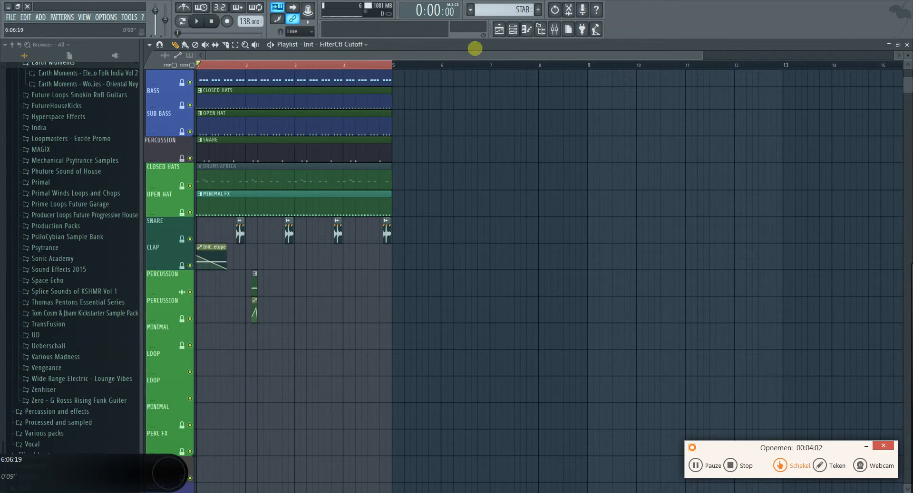
left_click(513, 29)
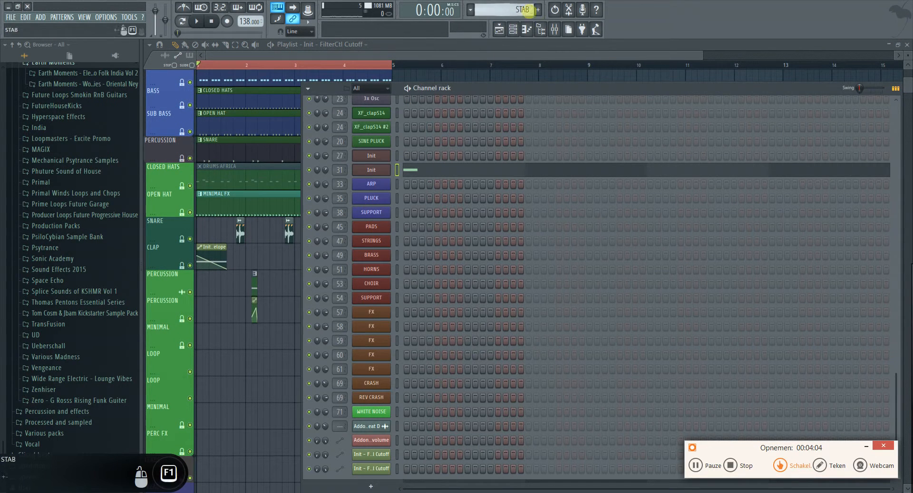
left_click(538, 10)
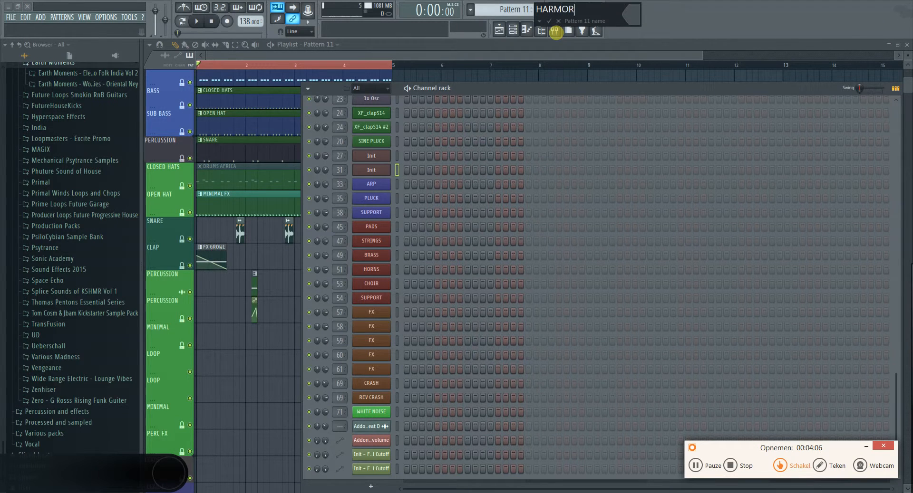
type("HARMOR")
key("Return")
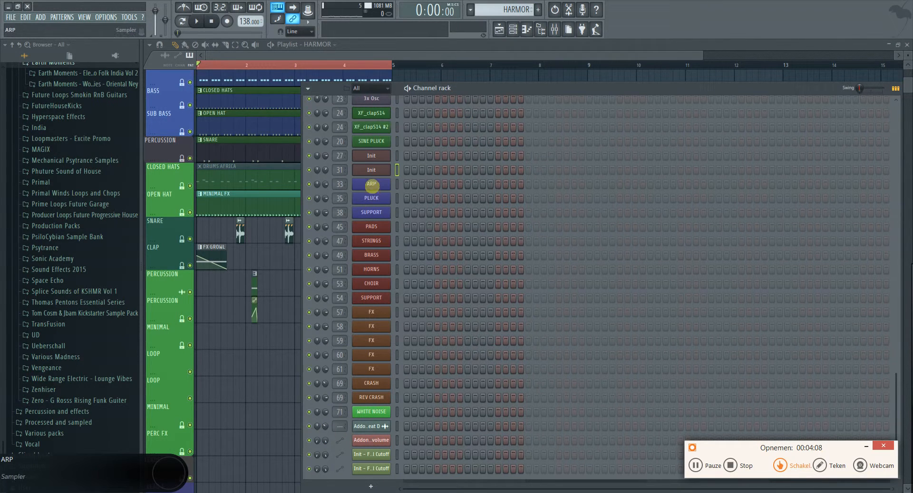
Step: Replace the ARP channel with the Harmor synth and load its Default preset
right_click(372, 184)
mouse_move(419, 239)
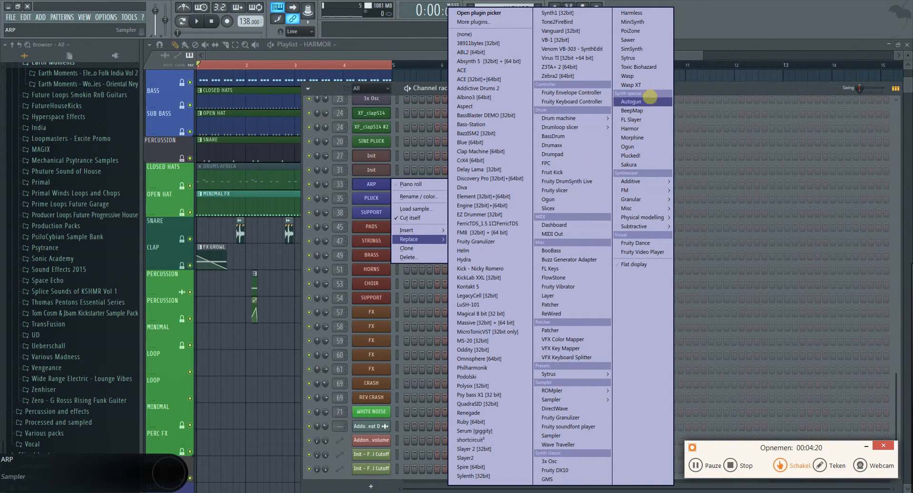
left_click(639, 133)
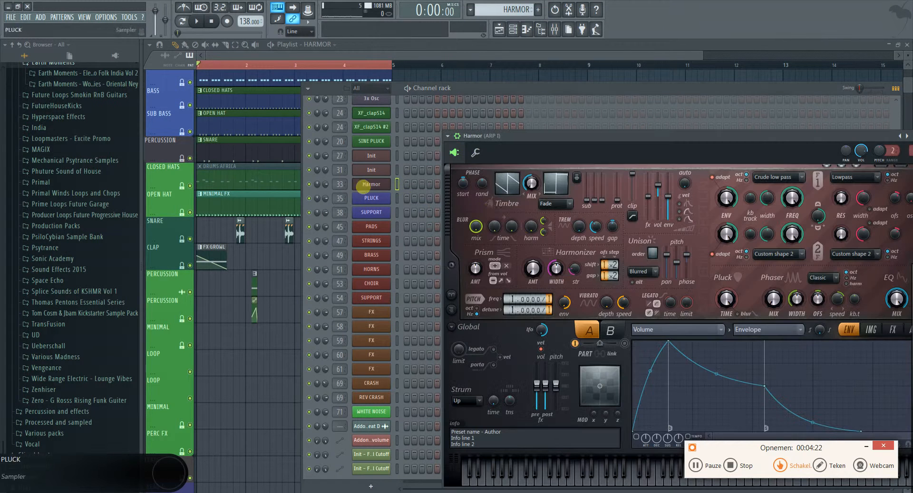
left_click(447, 136)
mouse_move(465, 166)
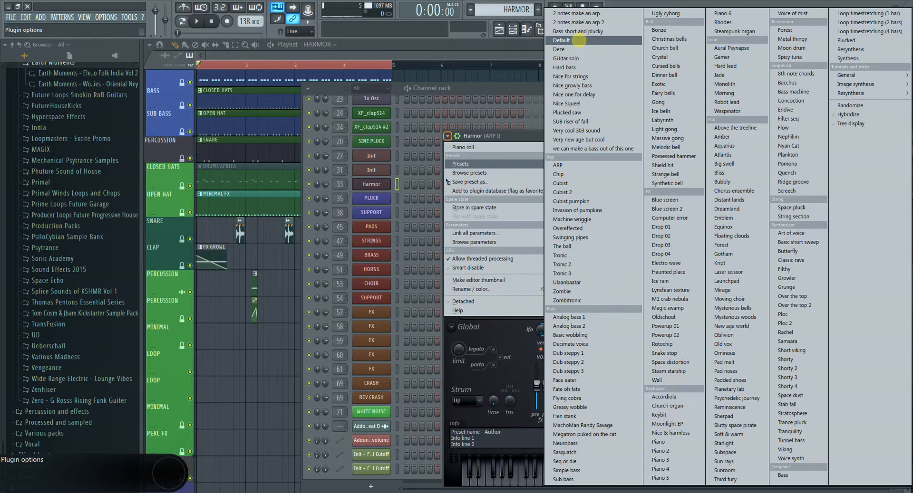
left_click(578, 41)
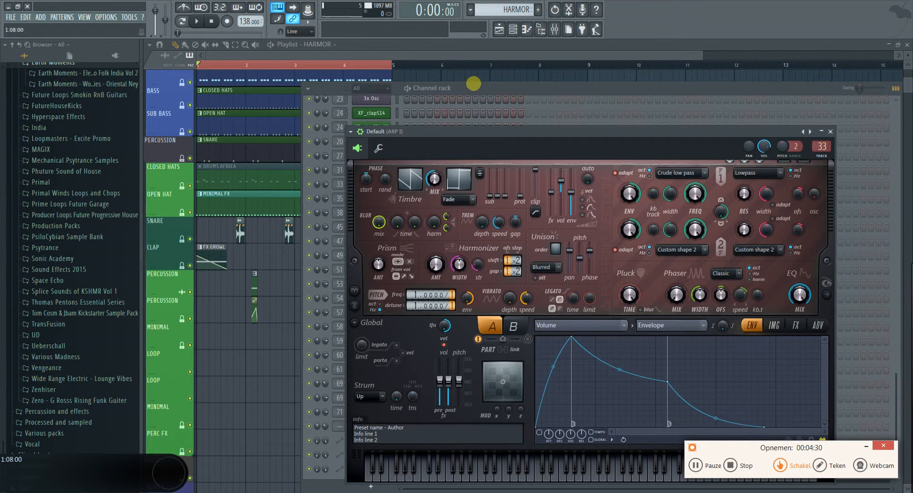
Step: Draw an F2 note at the start of Harmor's piano roll and lengthen it to one full bar
left_click(473, 84)
right_click(371, 181)
left_click(412, 182)
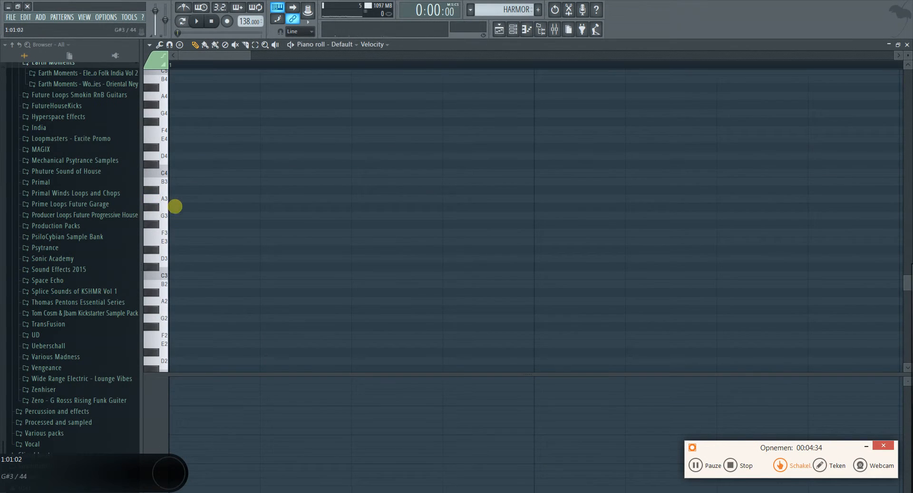
left_click(177, 207)
left_click_drag(185, 241, 171, 301)
right_click(209, 207)
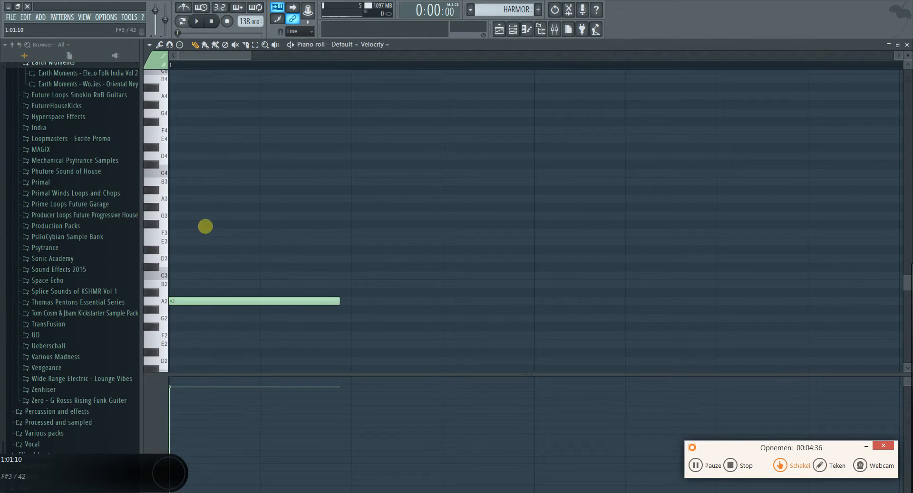
scroll(190, 253, "down", 2)
left_click_drag(187, 247, 187, 281)
scroll(224, 308, "down", 2)
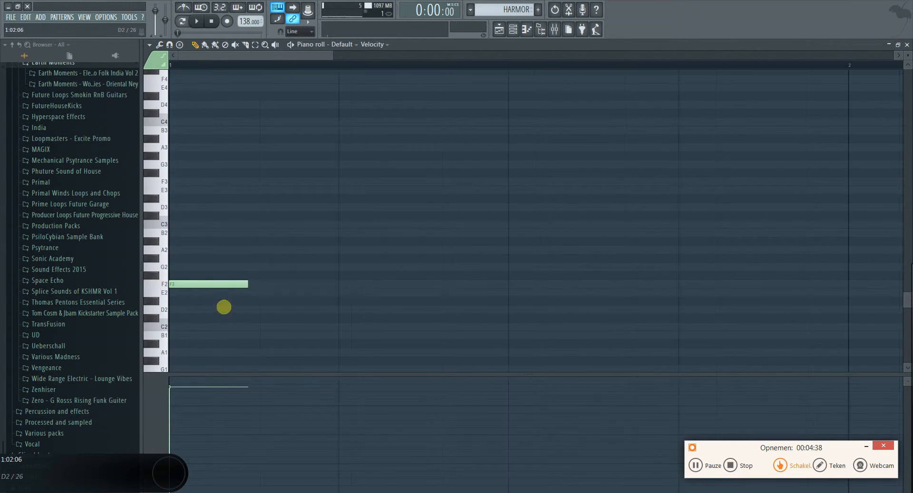
left_click_drag(246, 284, 829, 290)
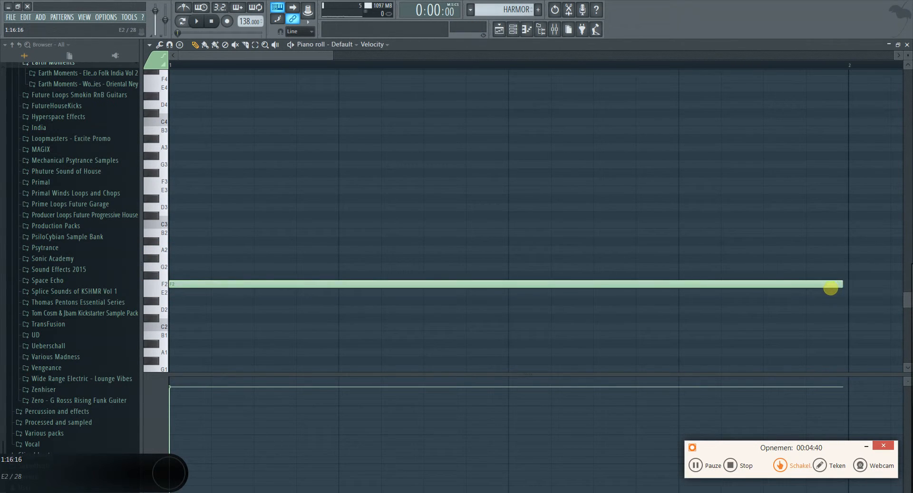
scroll(822, 303, "down", 2)
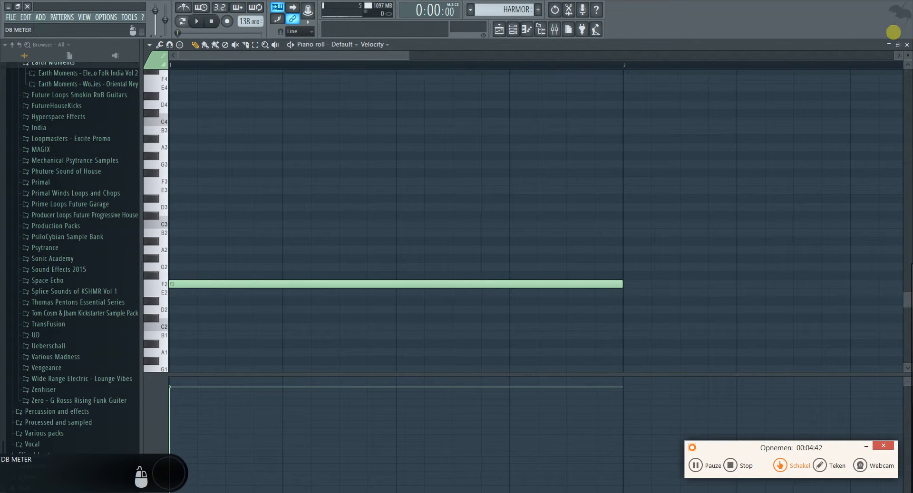
Step: Place the HARMOR pattern on the first LOOP track across bars 1 to 4 and extend its F2 note to four bars
left_click(907, 44)
left_click_drag(218, 358, 381, 361)
double_click(378, 360)
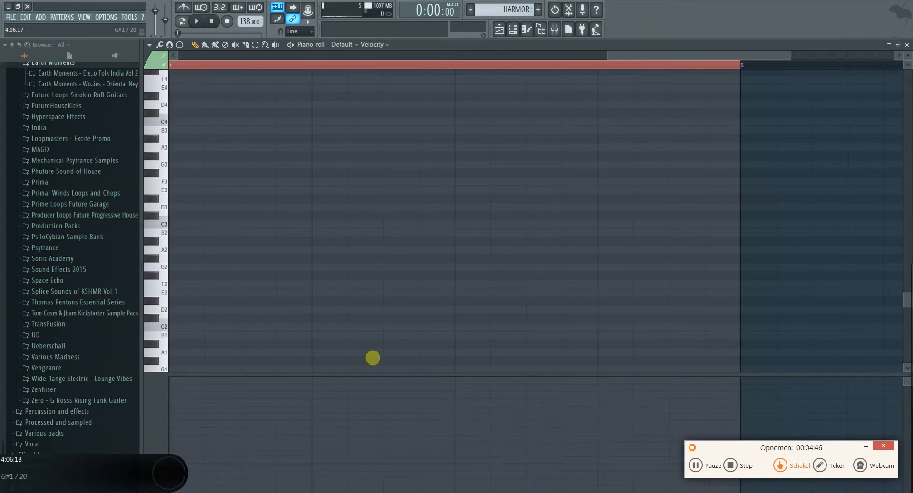
left_click_drag(311, 286, 771, 311)
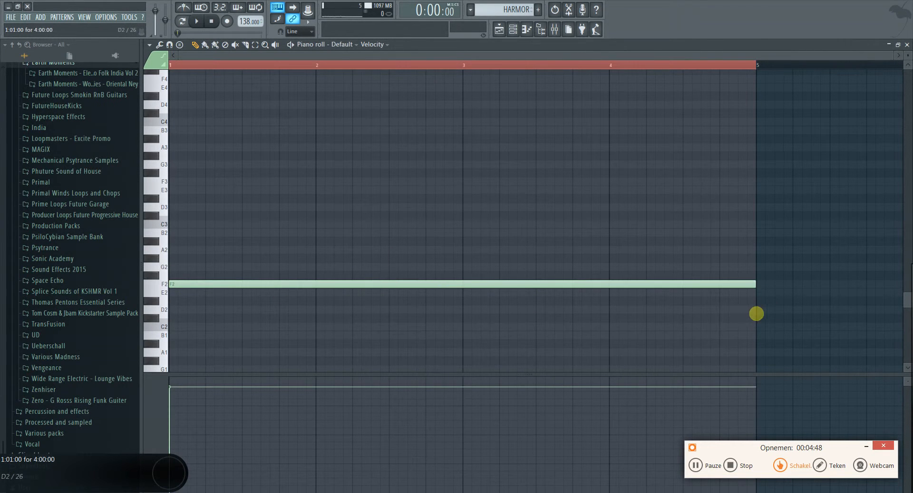
left_click(906, 44)
Step: Open Harmor and look through the resonance type and filter type choices of filter 1
left_click(369, 183)
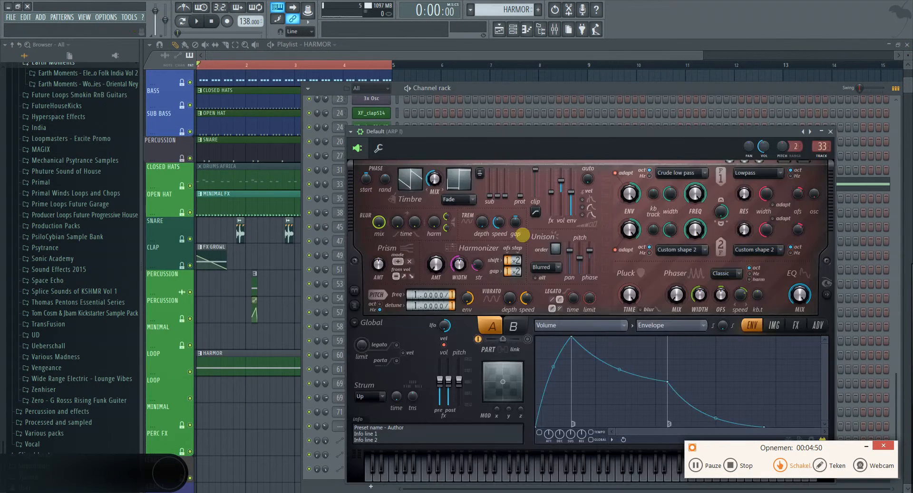
left_click(747, 173)
left_click(746, 173)
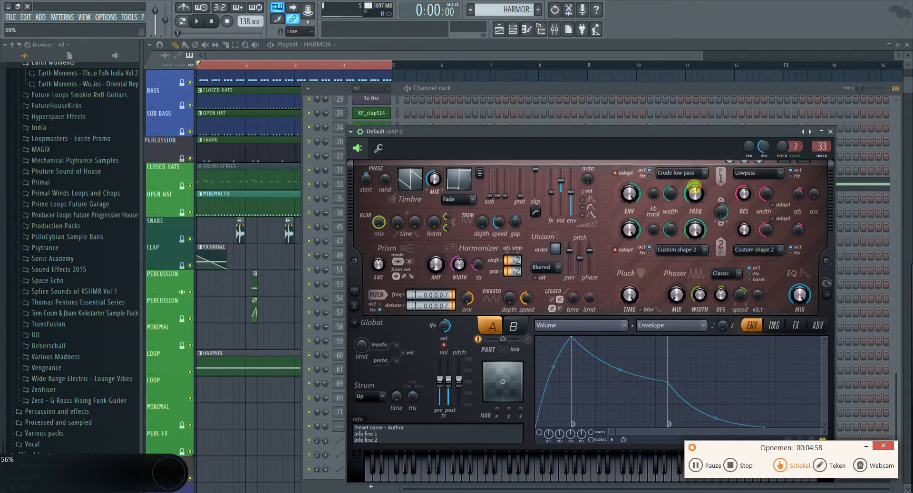
left_click(682, 173)
left_click(680, 173)
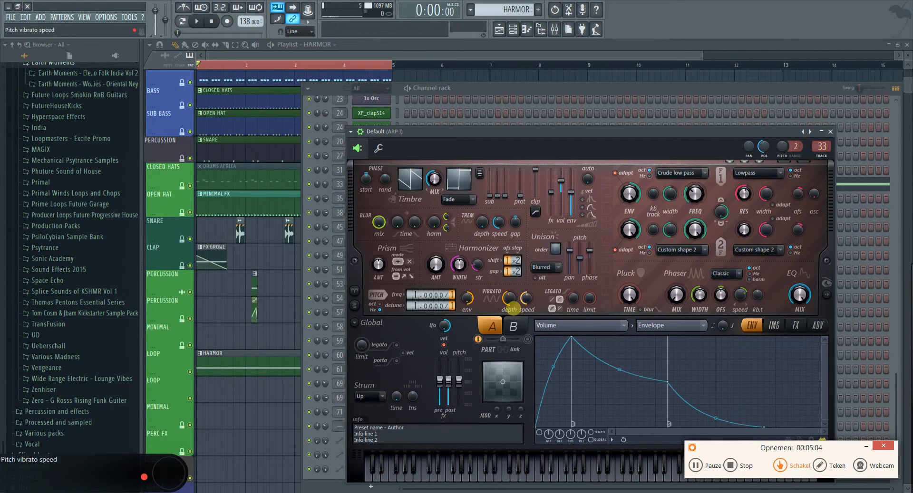
Step: Try different pitch vibrato depths and speeds on Harmor, with the speed raised to about 180 ms, and turn the depth back down
left_click_drag(510, 299, 497, 285)
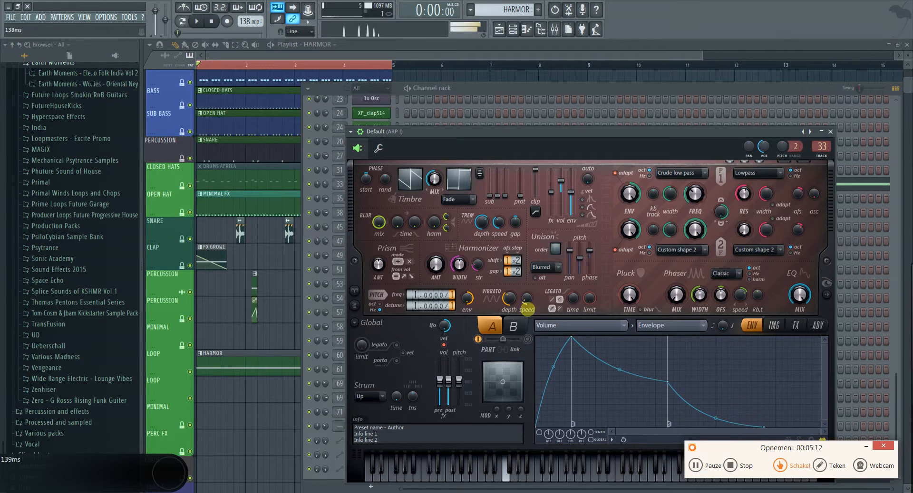
left_click_drag(526, 298, 526, 266)
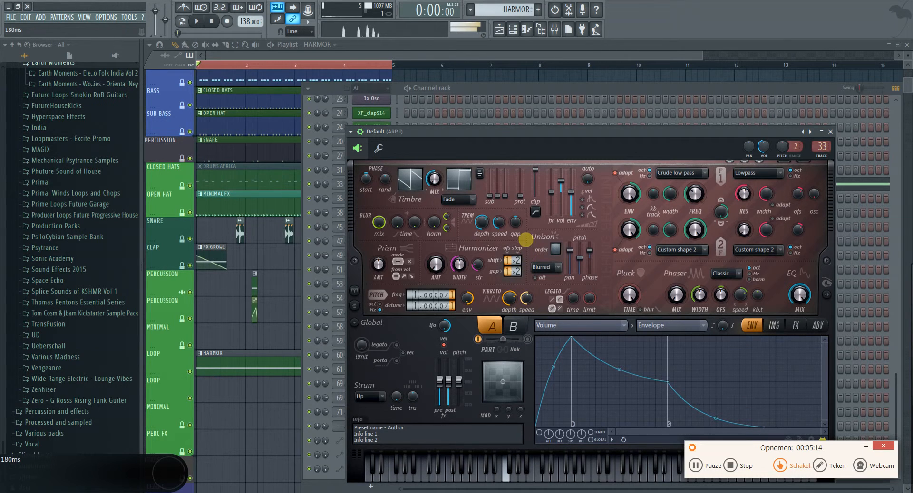
left_click_drag(508, 301, 497, 296)
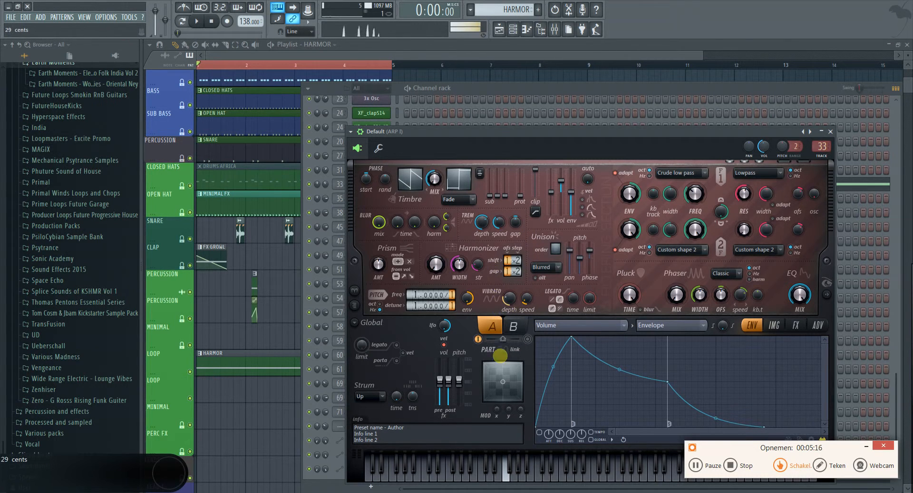
left_click_drag(500, 356, 500, 357)
left_click_drag(510, 303, 515, 329)
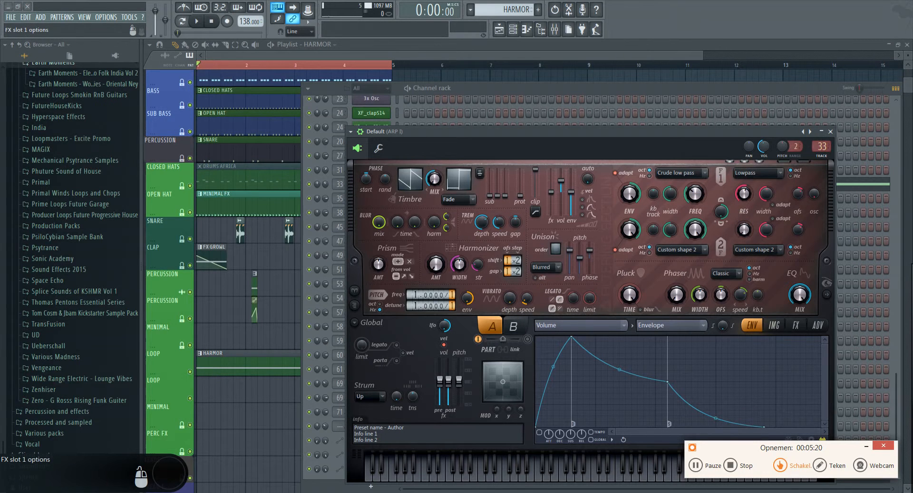
Step: Cut Harmor's low end with band 1 of a Fruity Parametric EQ 2 on the ARP I mixer track as a steep high-pass
left_click_drag(239, 214, 291, 369)
mouse_move(425, 158)
left_mouse_down()
mouse_move(424, 175)
mouse_move(420, 166)
left_mouse_up()
left_click_drag(274, 215, 241, 213)
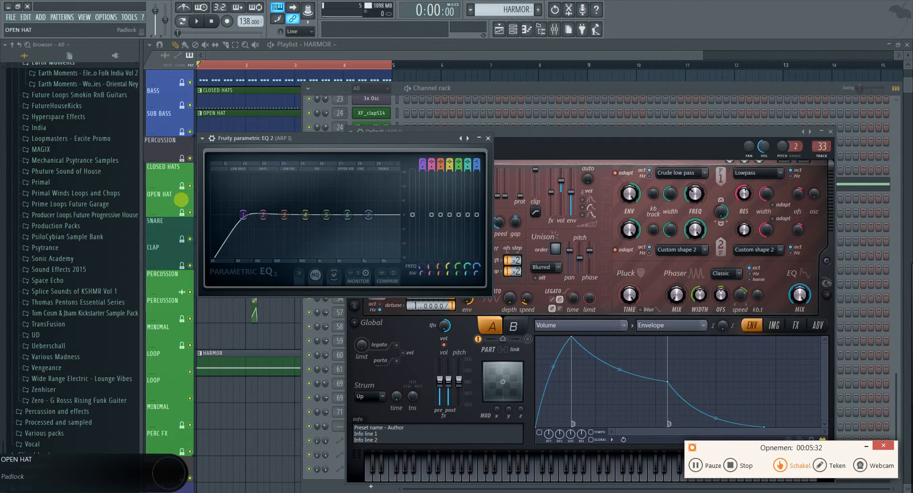
mouse_move(241, 215)
left_mouse_down()
mouse_move(238, 239)
mouse_move(228, 238)
mouse_move(249, 215)
left_mouse_up()
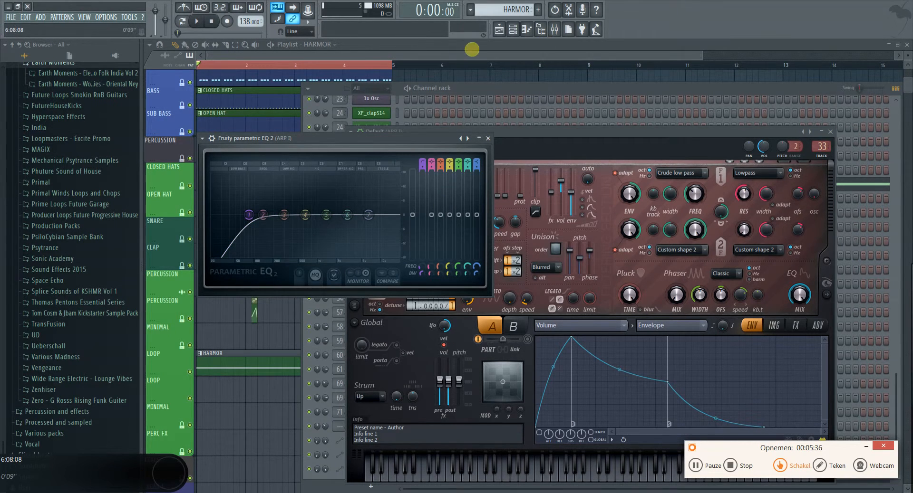
Step: Mute the BASS, SUB BASS, PERCUSSION group, CLOSED HATS, OPEN HAT, SNARE and CLAP tracks in the playlist
left_click(472, 49)
scroll(212, 242, "up", 2)
left_click(190, 140)
left_click(190, 167)
left_click(189, 194)
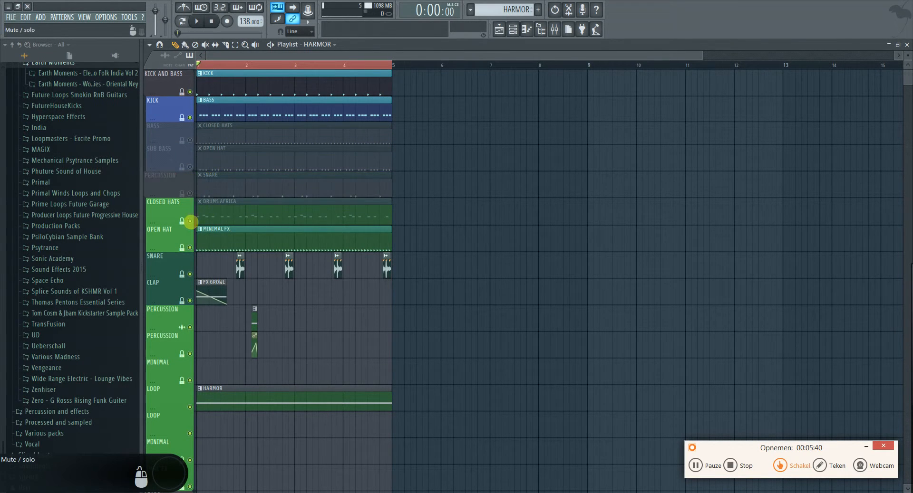
left_click(190, 221)
left_click(189, 248)
left_click(189, 274)
left_click(189, 301)
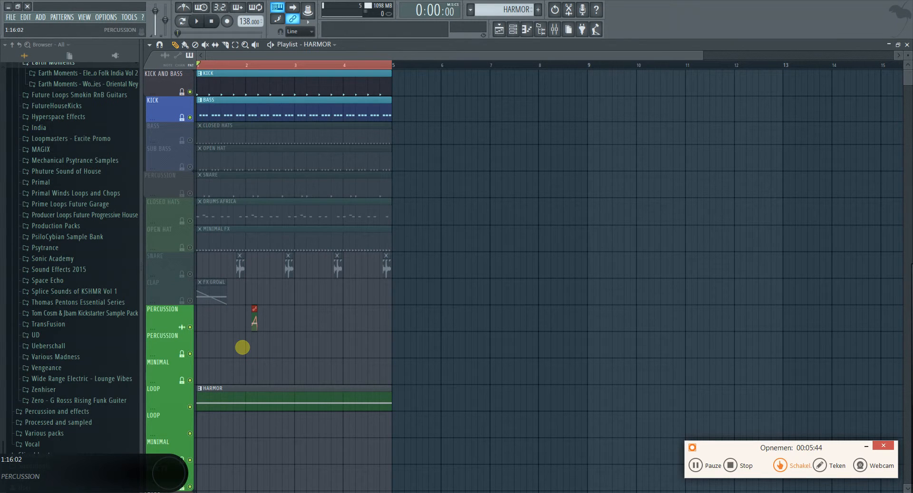
Step: Mute the PERCUSSION track below CLAP in the playlist and audition the remaining parts
left_click(190, 328)
key("space")
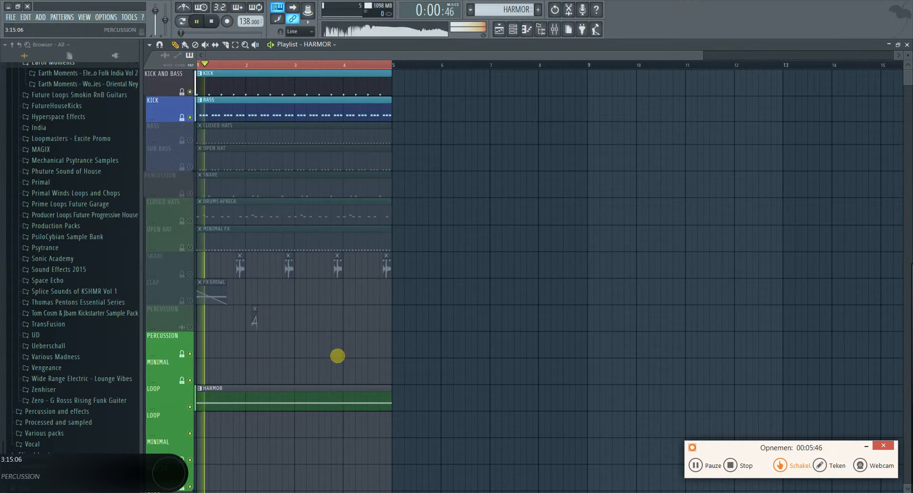
key("F6")
key("space")
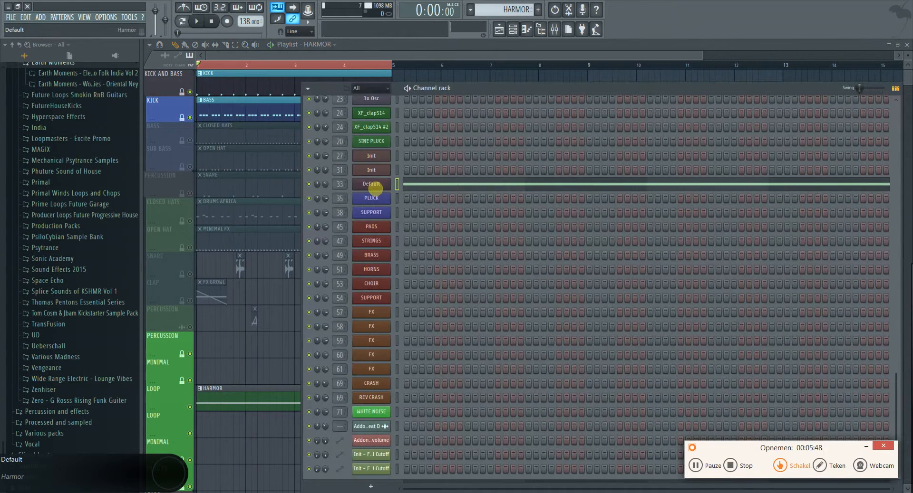
Step: Try Crude band stop on Harmor's filter 1, settle on Classic band stop, and sweep its frequency during playback
left_click(375, 190)
key("space")
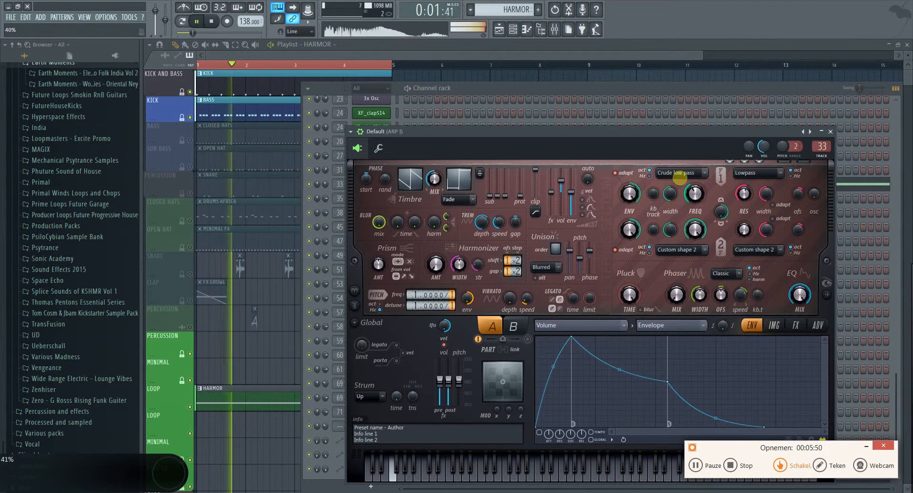
left_click(679, 176)
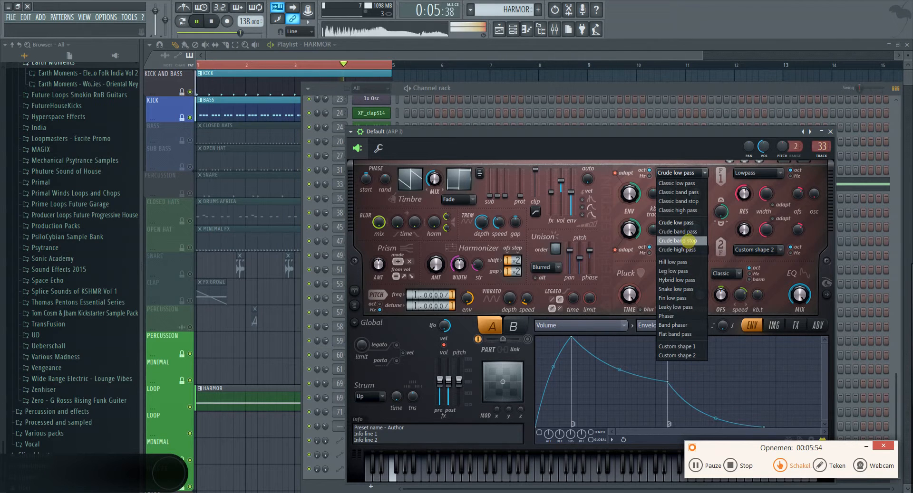
left_click(677, 241)
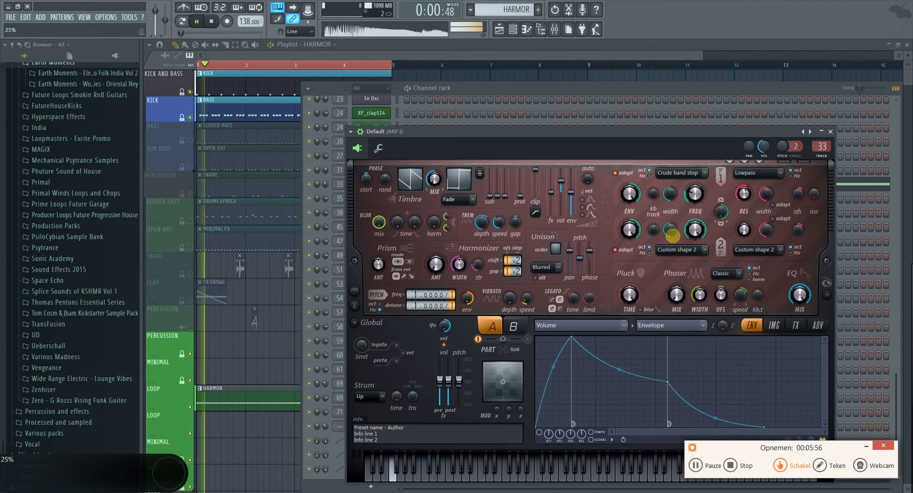
left_click(685, 173)
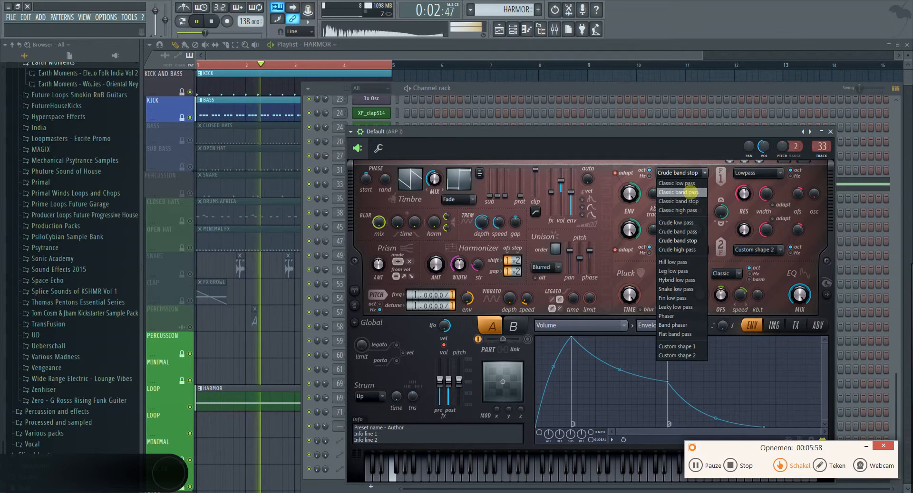
left_click(689, 194)
left_click_drag(695, 195, 696, 160)
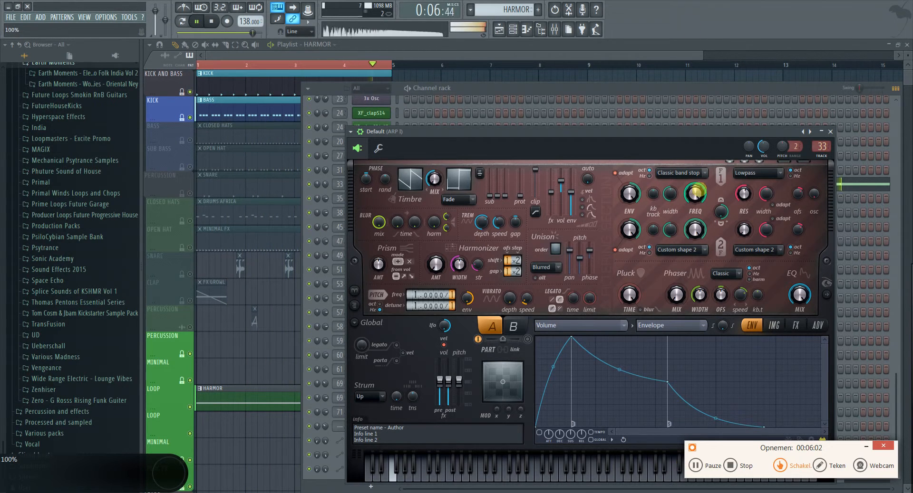
Step: Raise the band 1 high-pass cutoff in the ARP I Fruity Parametric EQ 2 and dip band 6 at the resonant highs
left_click_drag(249, 215, 281, 218)
scroll(274, 213, "down", 3)
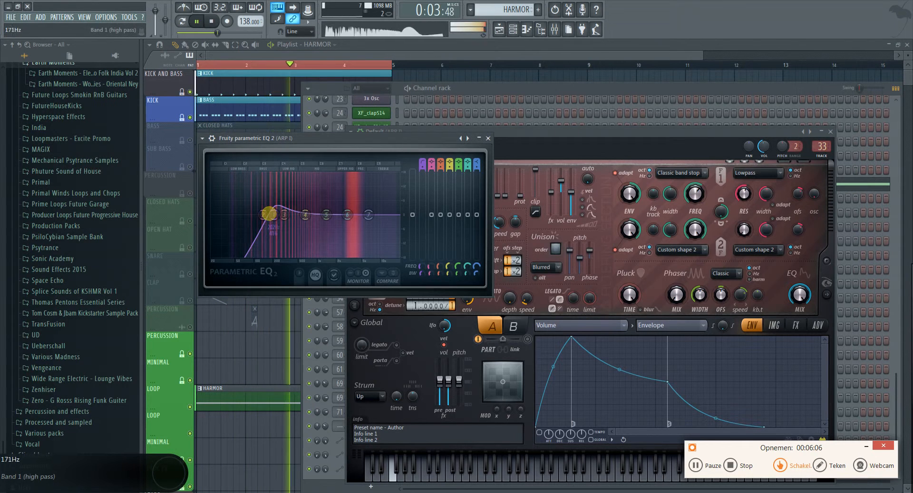
left_click_drag(348, 216, 352, 236)
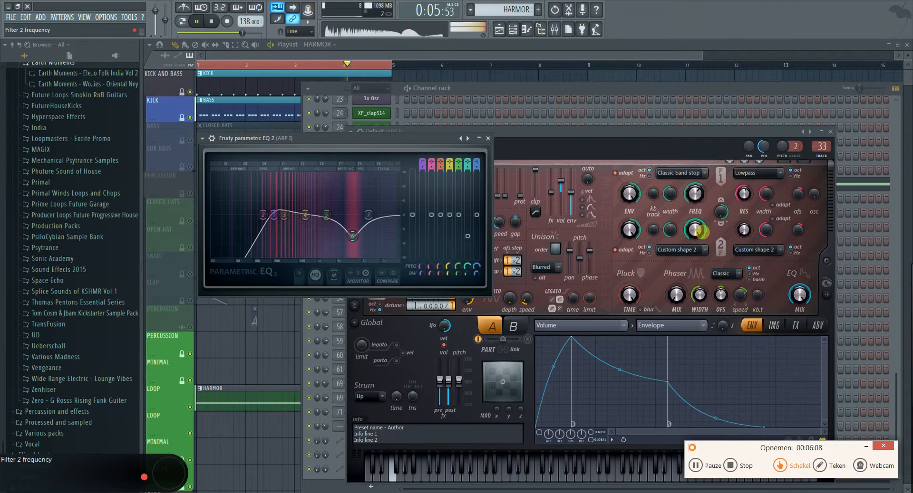
Step: Sweep Harmor's filter 1 frequency upward again during playback to hear the band stop with the EQ
left_click_drag(696, 195, 693, 147)
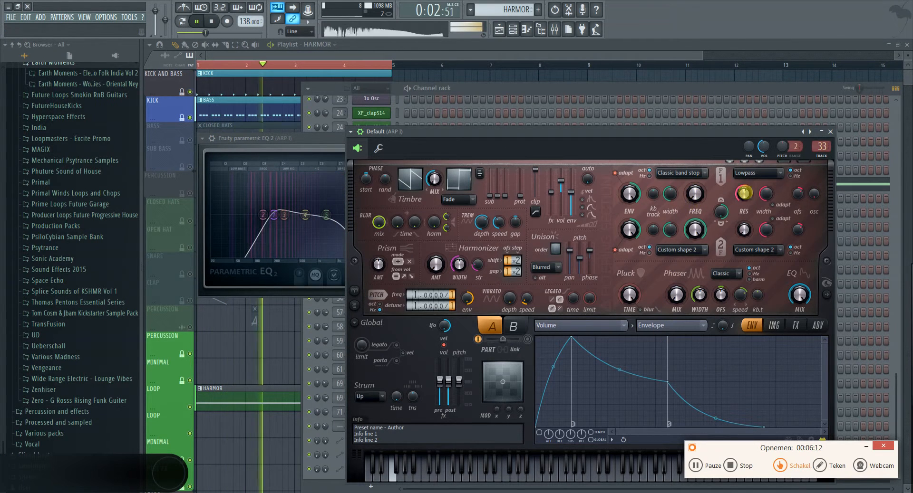
left_click_drag(695, 194, 694, 106)
key("space")
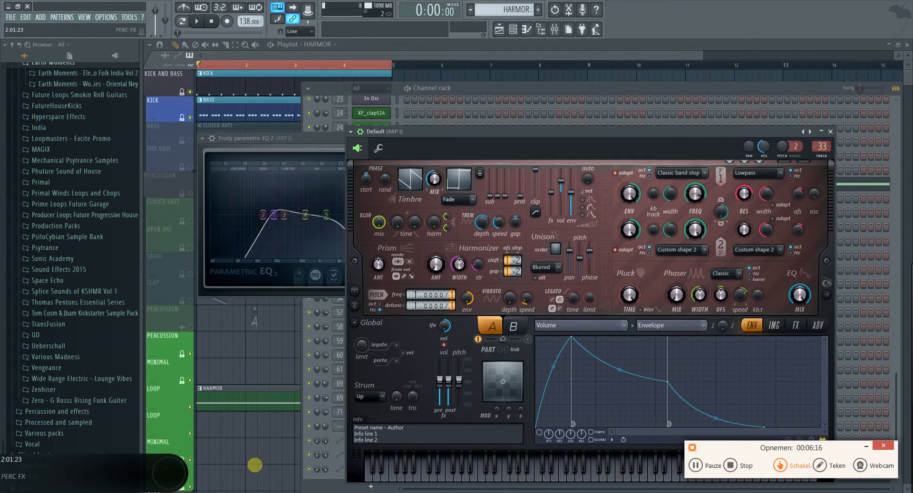
Step: Shorten the F2 note in the HARMOR pattern to just under two bars
left_click(255, 465)
double_click(261, 393)
left_click_drag(533, 285, 349, 288)
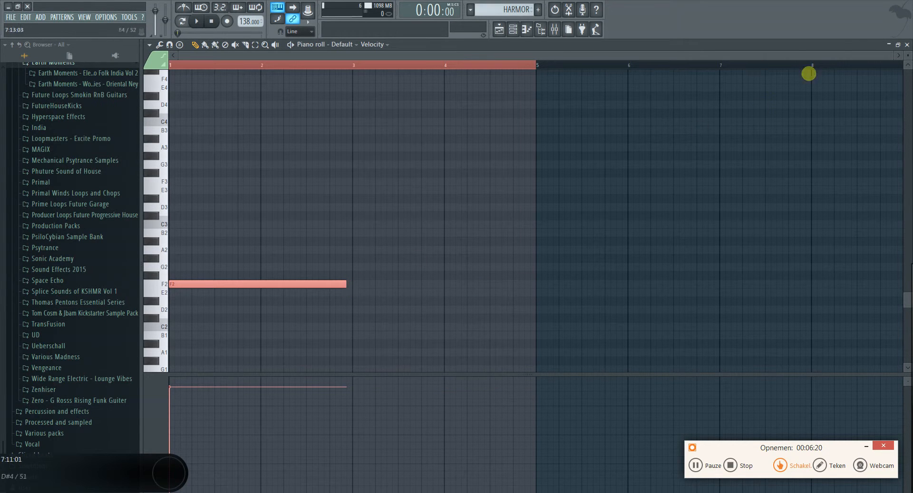
left_click(906, 45)
Step: Move the HARMOR clip to start at bar 3 and trim it to end at bar 5
left_click_drag(249, 402, 295, 396)
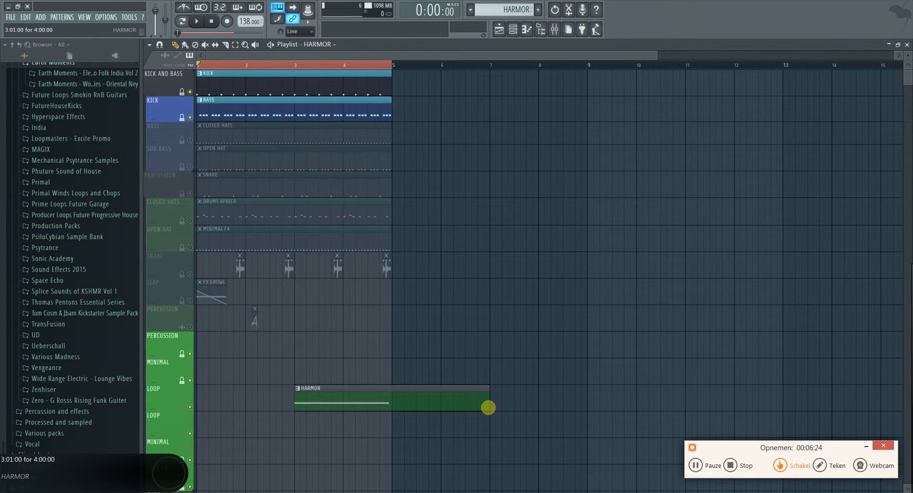
left_click_drag(490, 402, 367, 398)
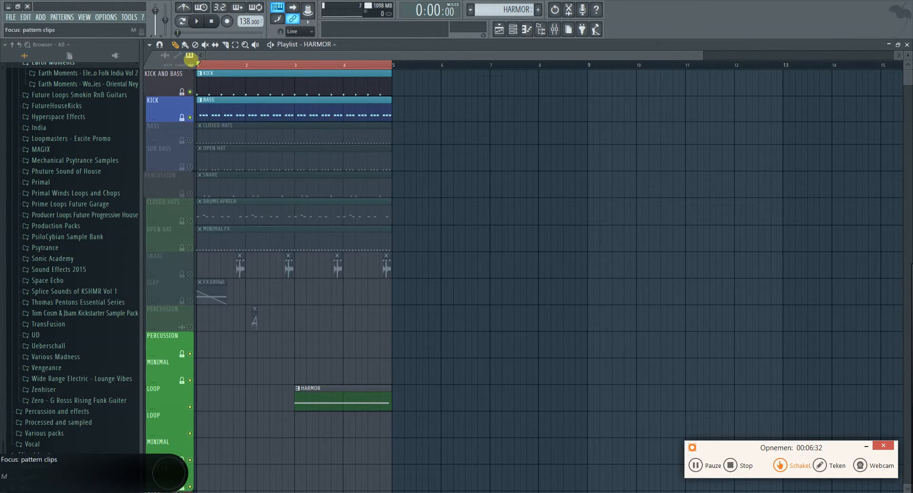
key("space")
left_click(513, 30)
left_click(512, 30)
key("space")
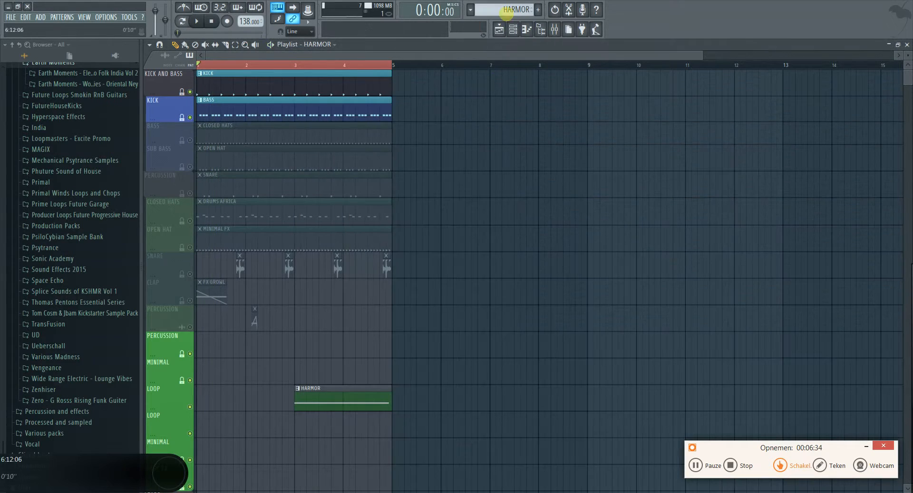
Step: Create an automation clip for Harmor's filter 1 frequency and place it over the HARMOR clip at bar 3
left_click(510, 29)
left_click(380, 186)
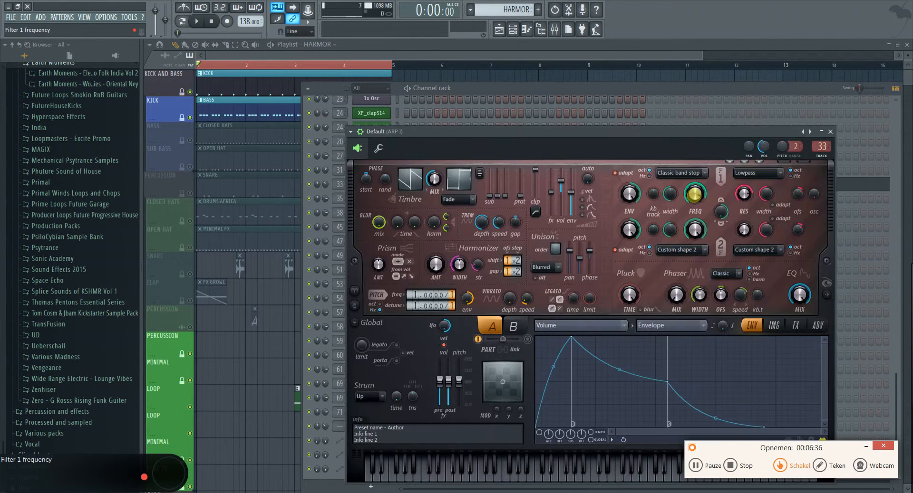
right_click(694, 194)
left_click(726, 287)
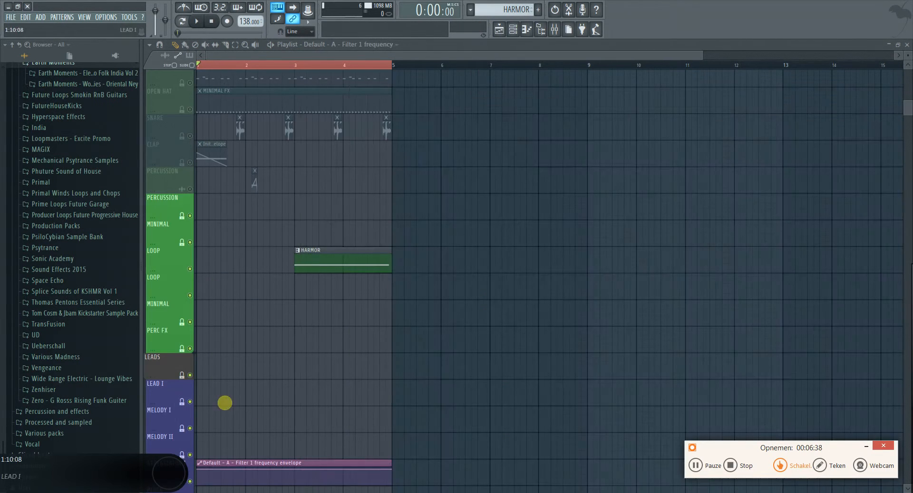
left_click_drag(271, 464, 367, 258)
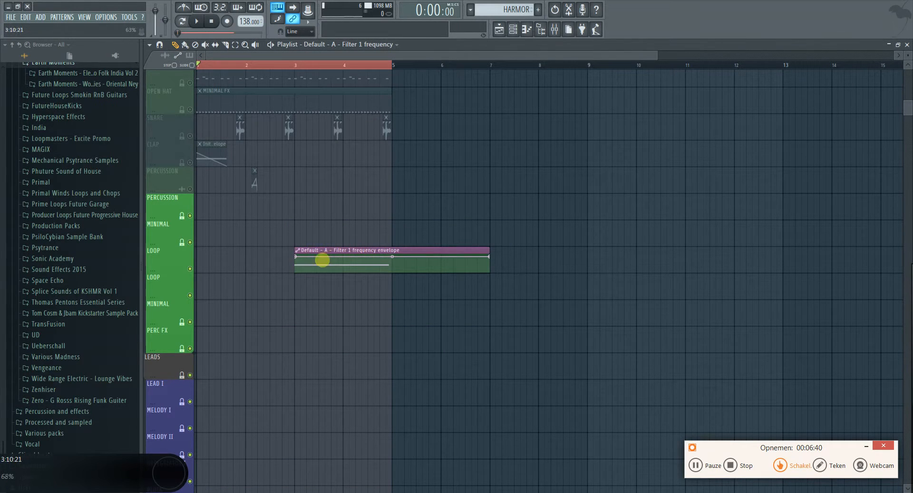
Step: Draw a zigzag filter 1 frequency curve starting at the minimum across bars 3 and 4, and delete the point at bar 7
left_click_drag(294, 257, 293, 293)
right_click(307, 263)
right_click(325, 269)
right_click(347, 252)
key("ctrl+z")
right_click(355, 258)
right_click(362, 273)
right_click(386, 264)
right_click(490, 257)
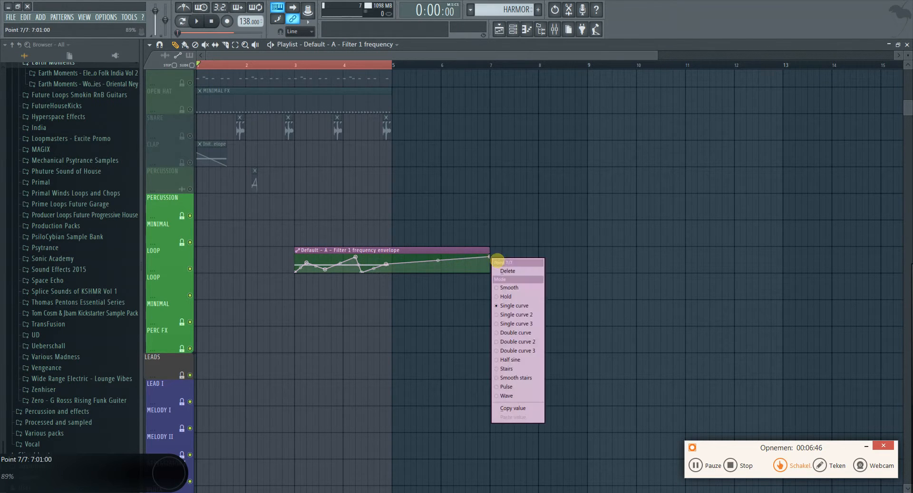
left_click(502, 268)
left_click(501, 268)
key("space")
right_click(565, 264)
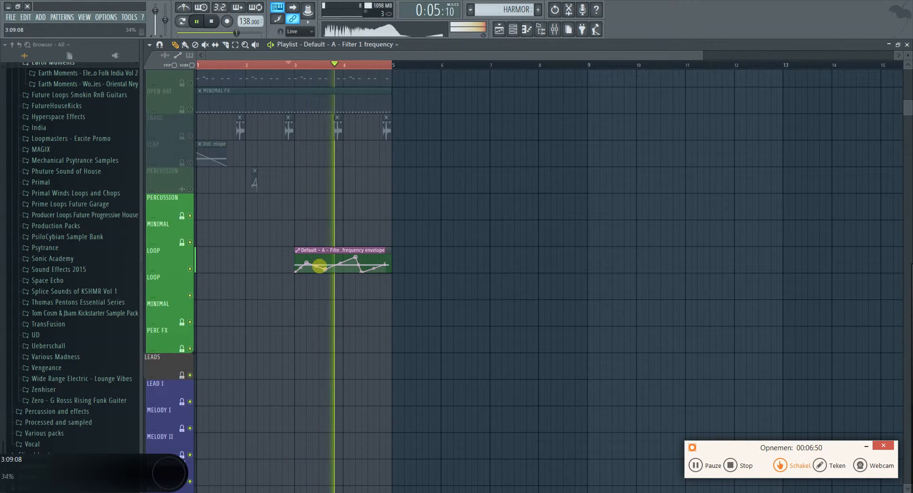
Step: Reshape the filter automation so it climbs to a single peak near the end of bar 4 and drops sharply at bar 5
right_click(362, 272)
left_click(388, 281)
left_click_drag(362, 257, 390, 256)
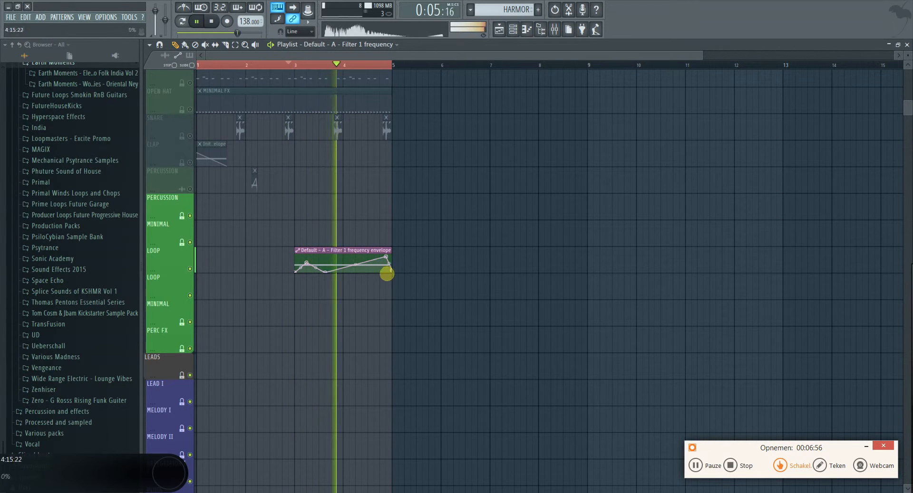
Step: Reopen Harmor and try different pitch vibrato depths around 71 to 77 cents during playback
key("F6")
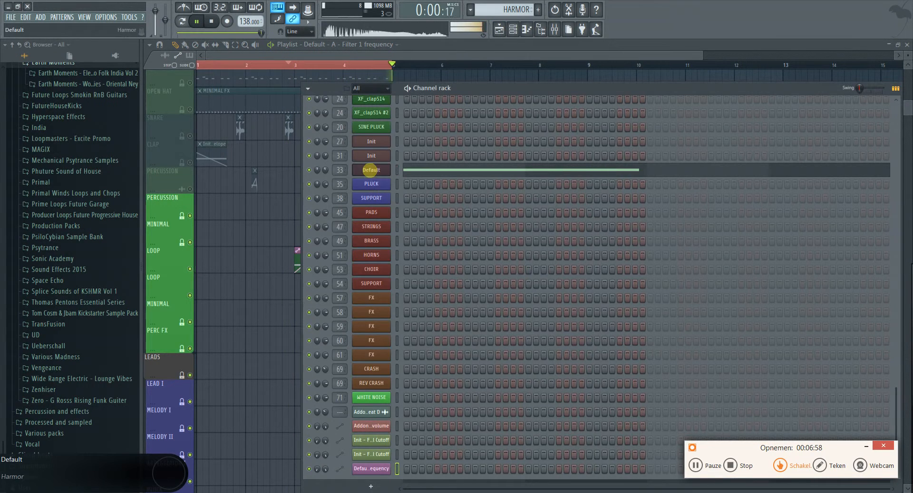
left_click(371, 170)
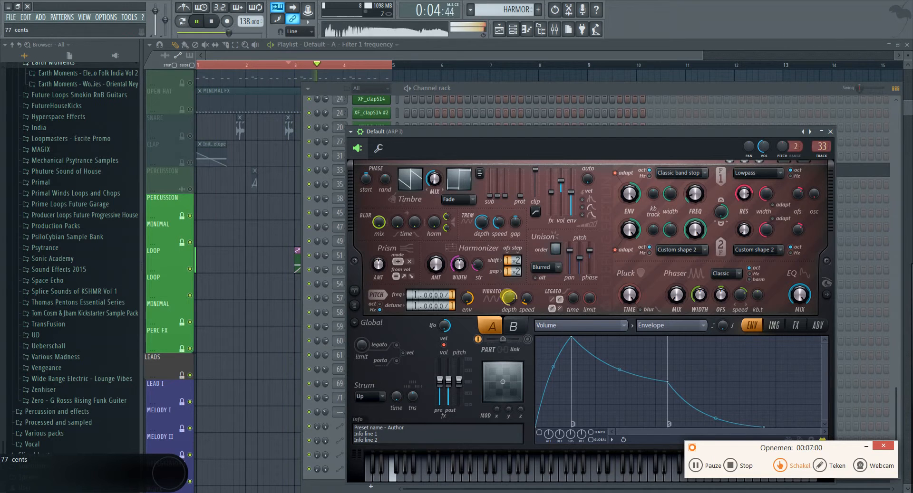
mouse_move(510, 298)
left_mouse_down()
mouse_move(503, 294)
mouse_move(520, 465)
left_mouse_up()
left_click_drag(509, 299, 503, 190)
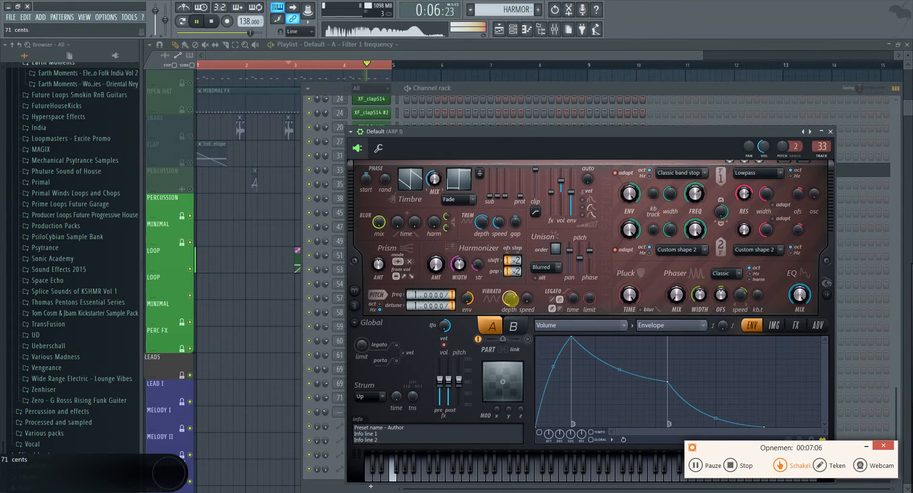
left_click(516, 90)
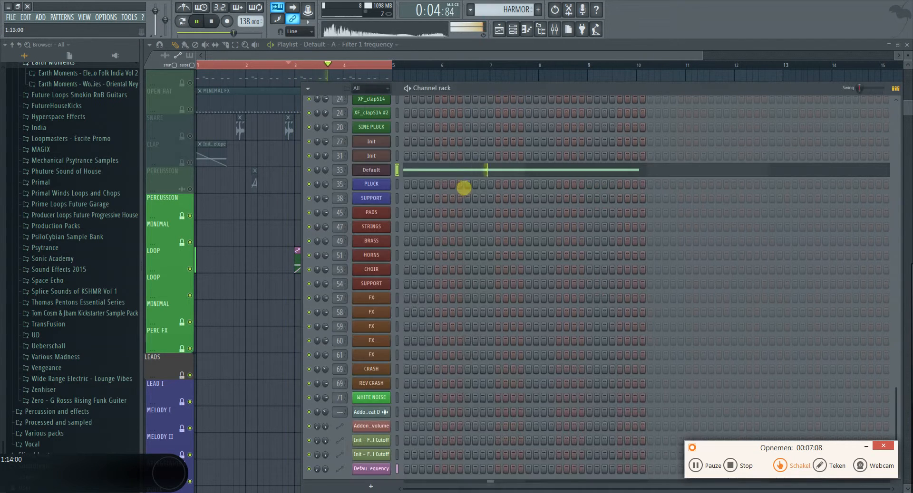
Step: Transpose the HARMOR pattern's note up one octave to F3 and audition it
key("space")
left_click(460, 170)
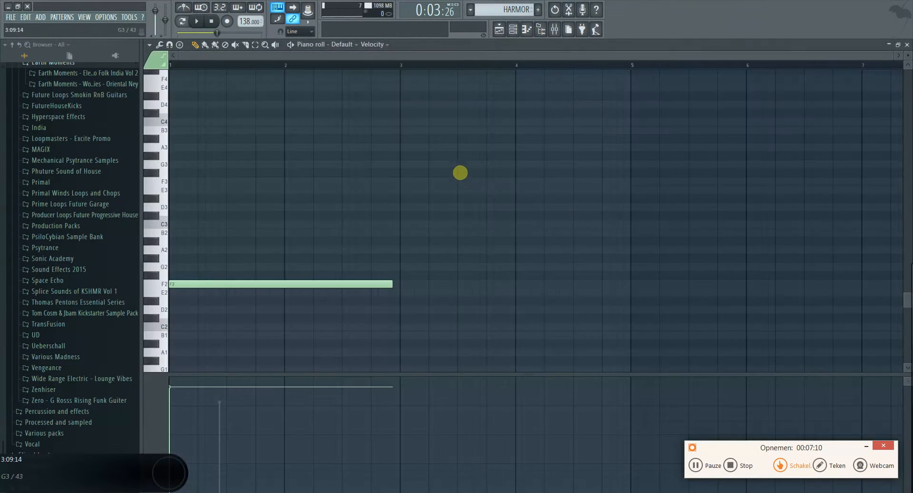
key("space")
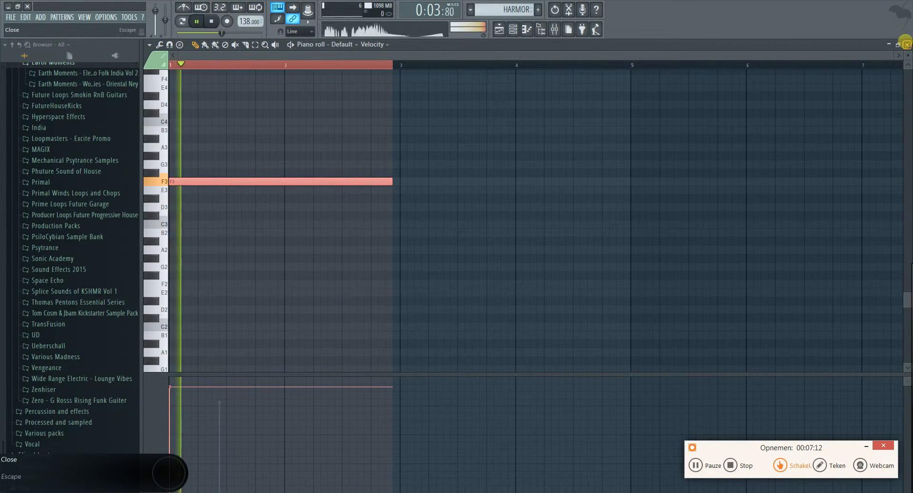
left_click(907, 44)
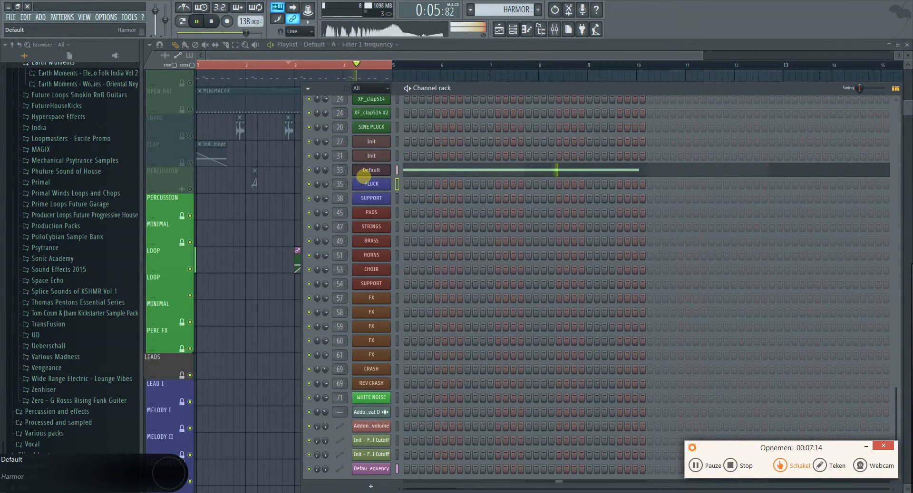
key("space")
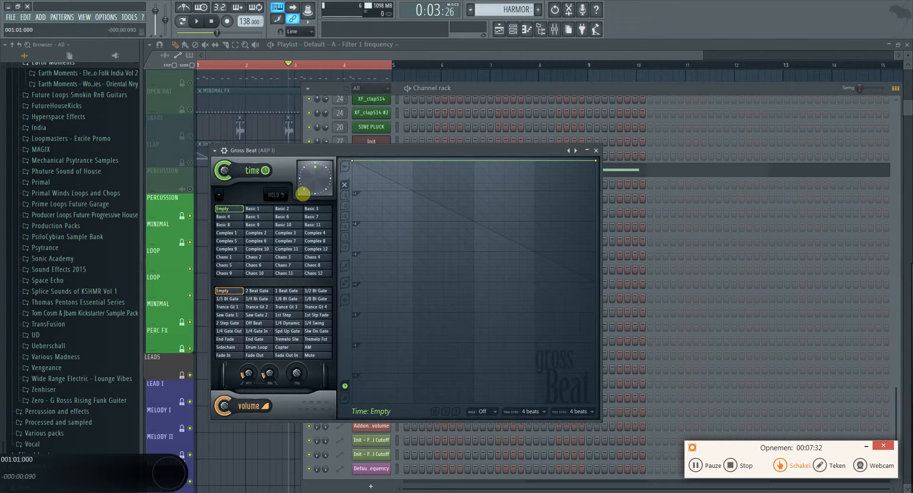
Step: Try the 1/6, 1/3 and 1/2 beat volume gates in Gross Beat on ARP I and settle on 1/4 Bt Gate
left_click(250, 299)
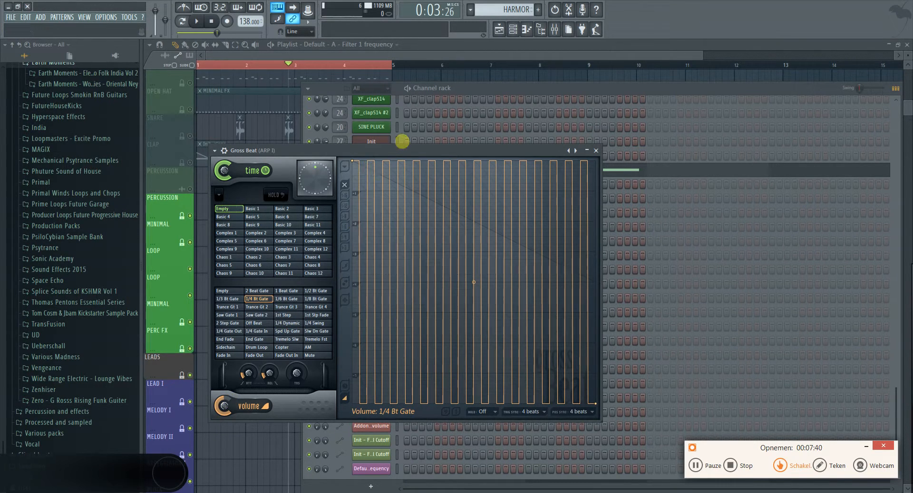
left_click_drag(402, 149, 416, 180)
key("space")
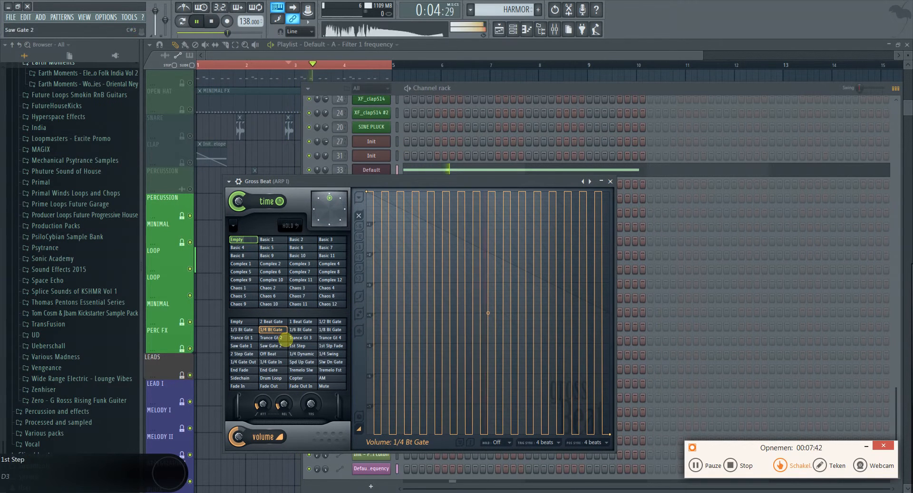
left_click(301, 330)
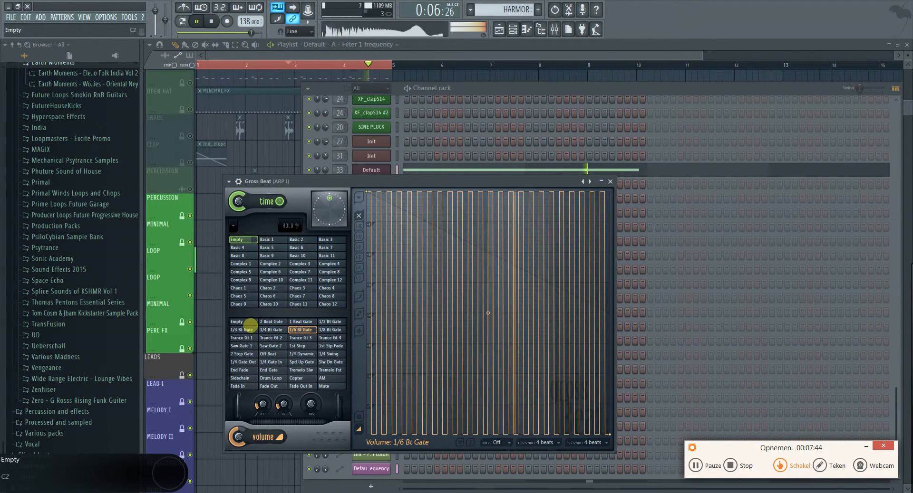
left_click(241, 330)
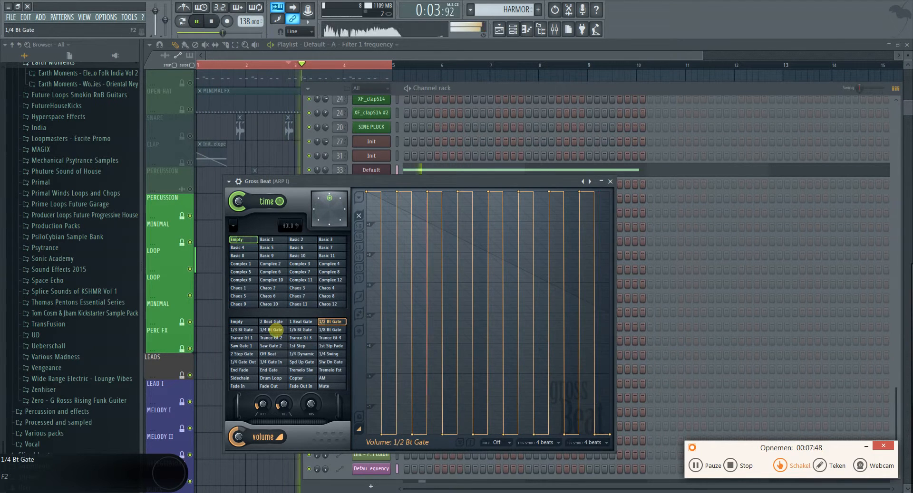
left_click(271, 330)
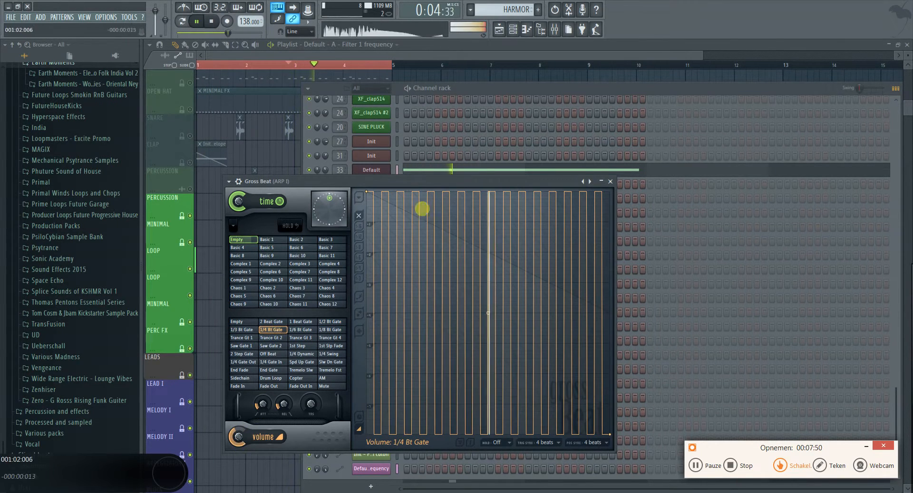
key("space")
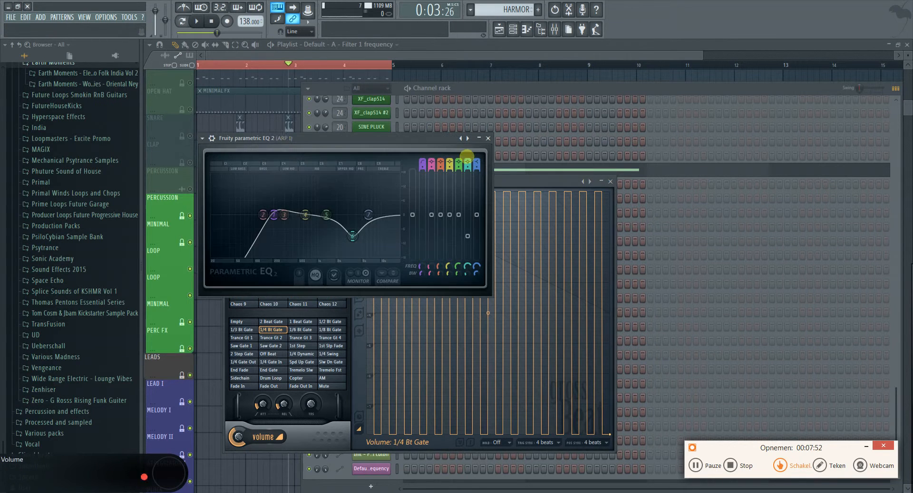
Step: In ARP I's parametric EQ, reset band 2 and raise the high-pass cutoff to 436 Hz, auditioning it with the Classic Delay
key("space")
key("space")
right_click(279, 214)
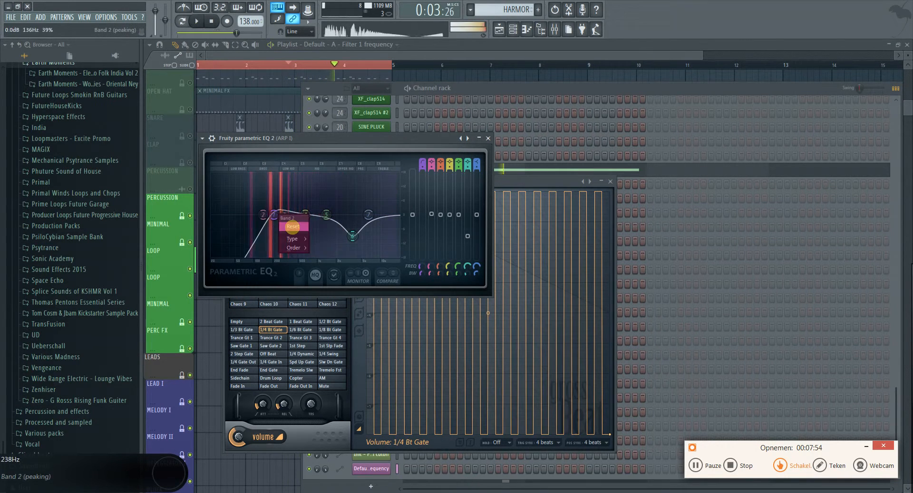
left_click(291, 228)
left_click_drag(276, 214, 296, 217)
key("space")
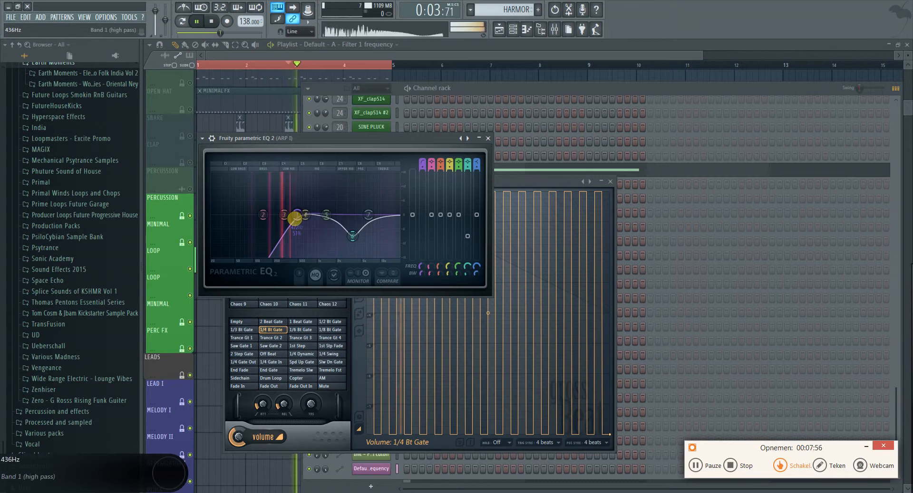
key("space")
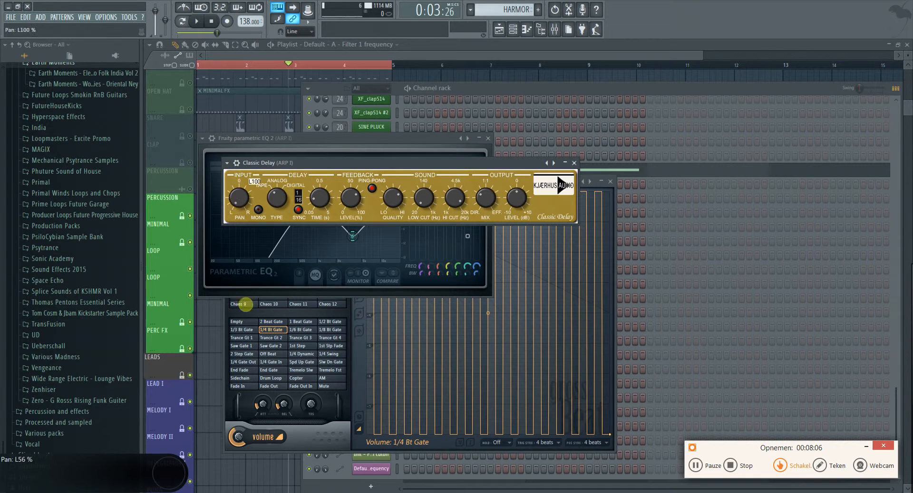
key("space")
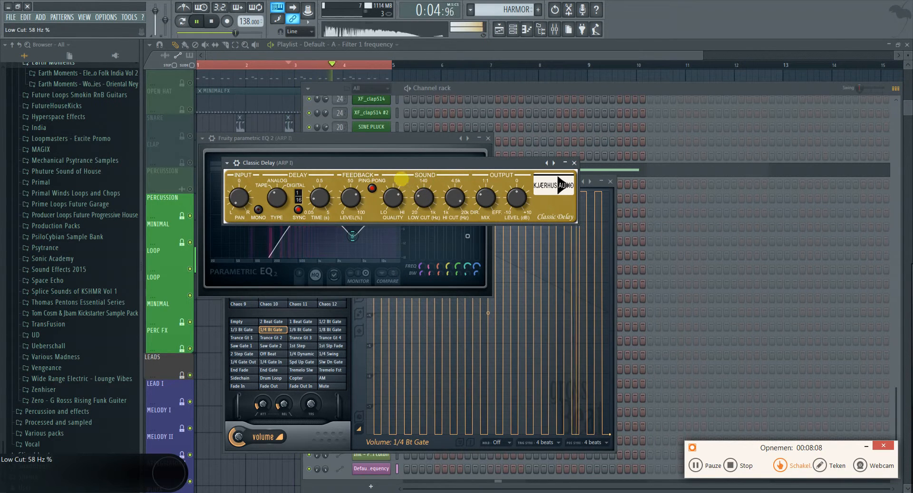
left_click(387, 138)
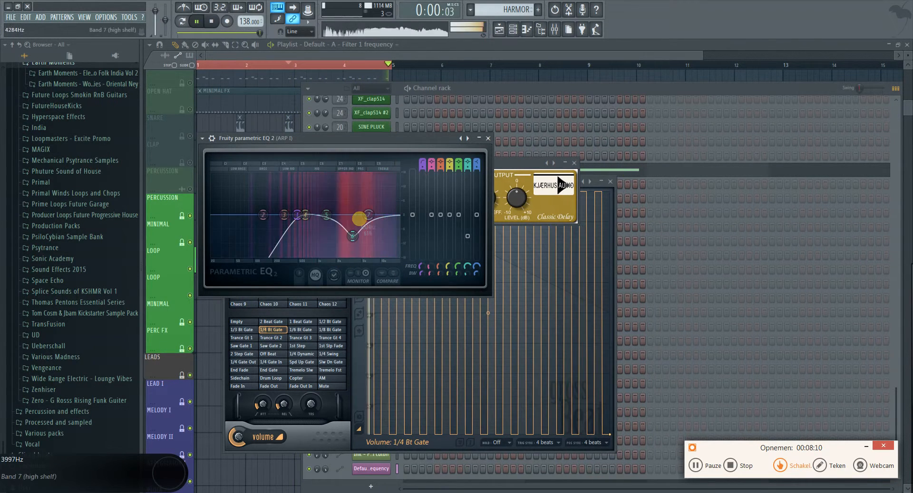
Step: Move the filter automation's final peak in bar 4 slightly earlier and bend its fall to bar 5 into a curve
left_click(477, 45)
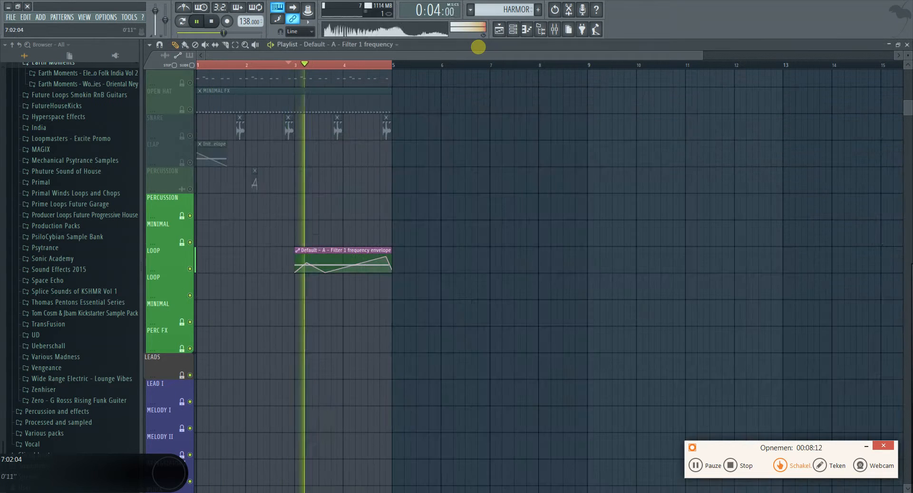
scroll(321, 261, "up", 3)
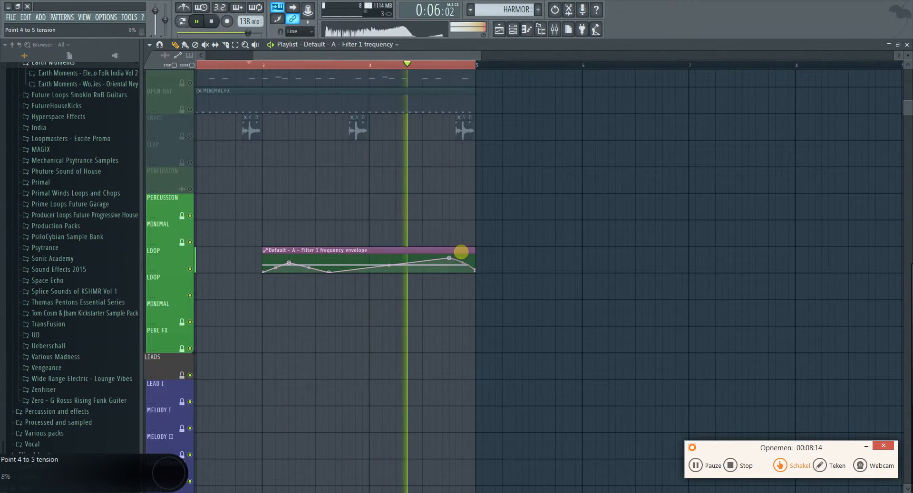
scroll(461, 280, "down", 3)
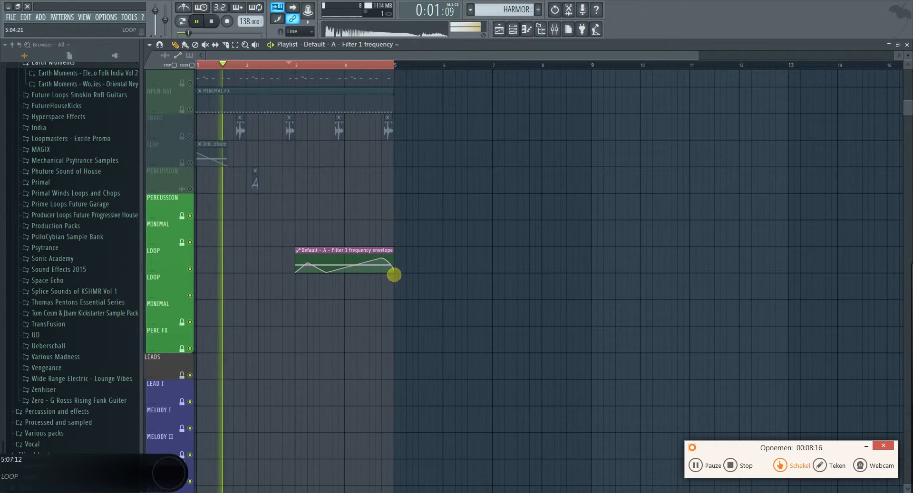
key("space")
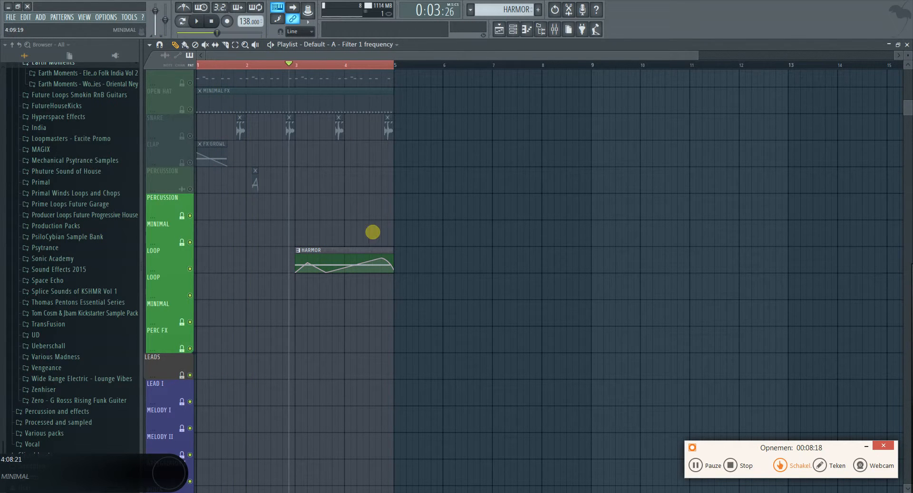
Step: Extend the F3 note in the HARMOR pattern to the full two bars and return to the playlist
double_click(366, 269)
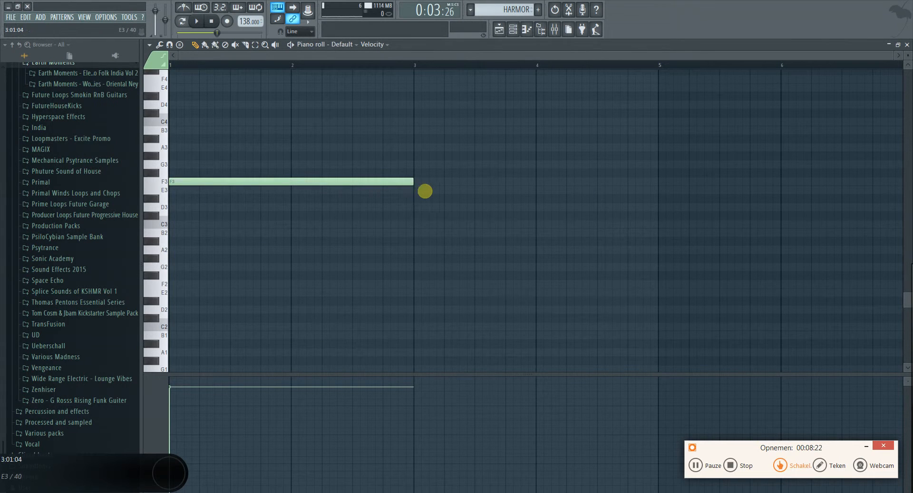
left_click(906, 44)
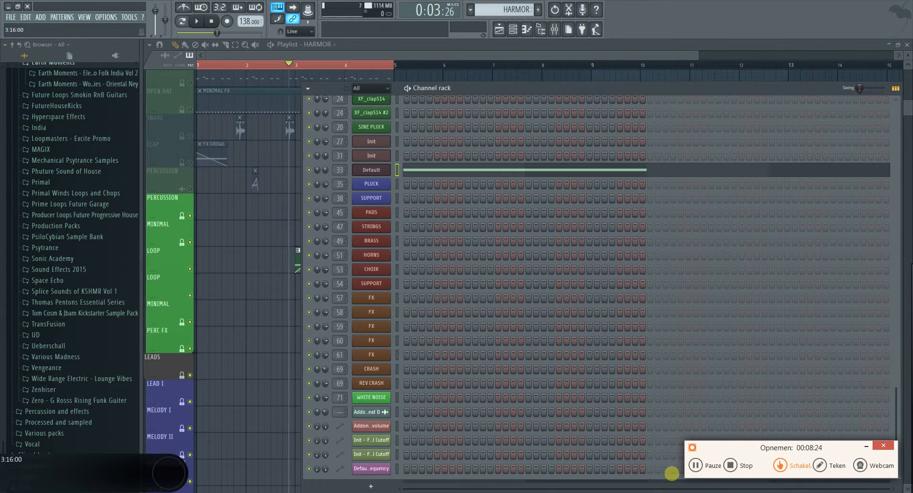
key("F6")
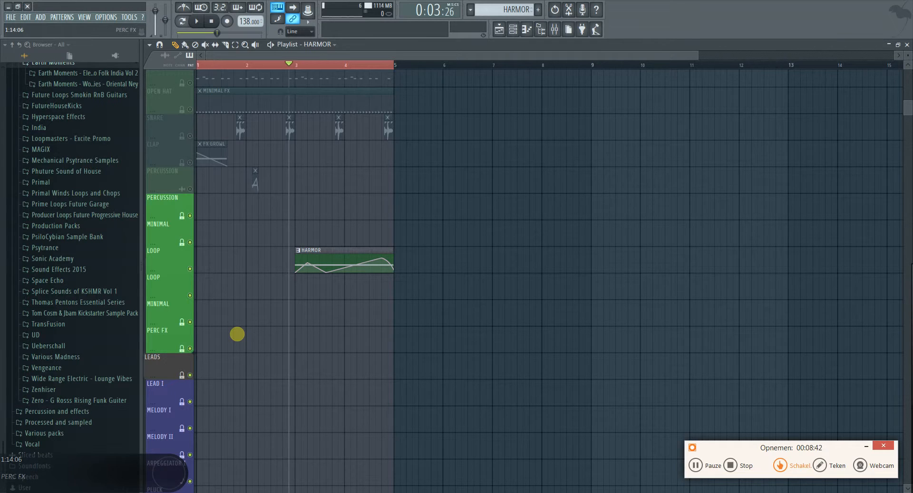
Step: Move the HARMOR clip with its filter automation up three tracks beside the FX clips and unmute the CLAP and PERCUSSION tracks
left_click_drag(445, 253, 238, 287, "ctrl")
scroll(340, 351, "up", 2)
key("shift+Up")
key("shift+Up")
key("shift+Up")
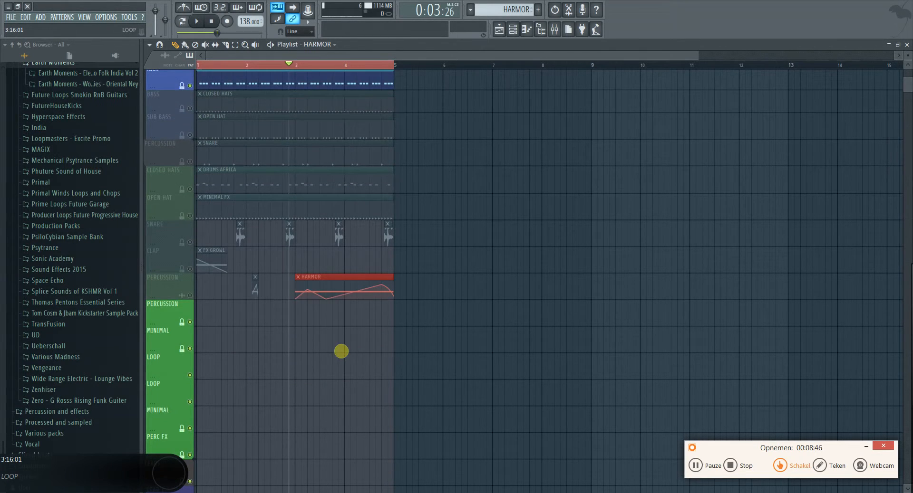
left_click_drag(187, 296, 186, 264)
scroll(250, 353, "up", 1)
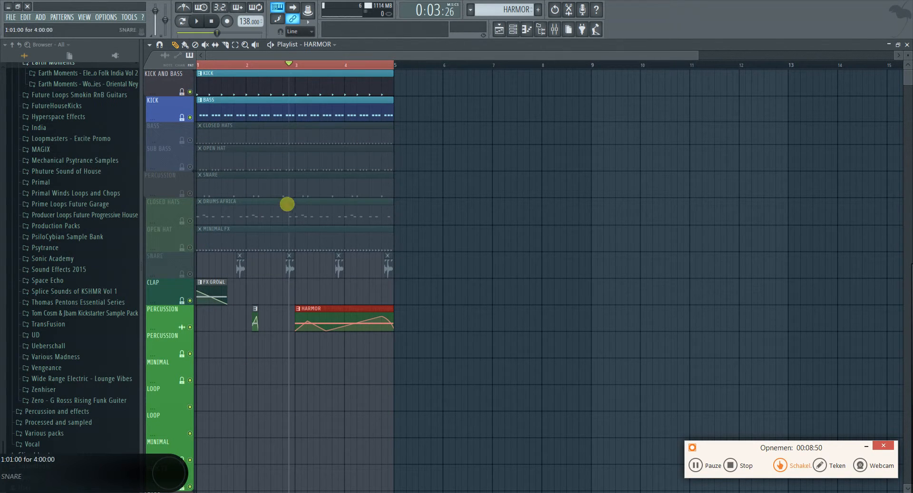
Step: Duplicate the four-bar KICK, BASS and percussion pattern clips down to MINIMAL FX so they fill the playlist through bar 16
left_click_drag(403, 257, 132, 81)
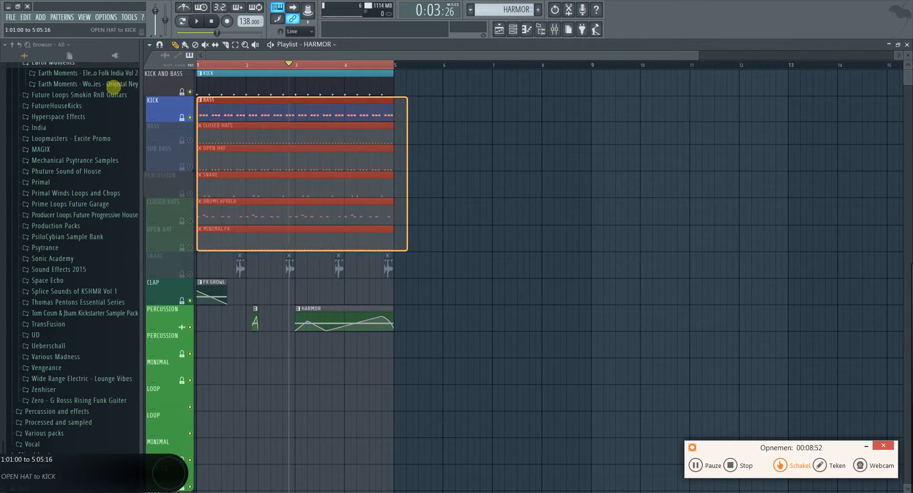
left_click_drag(272, 92, 473, 79)
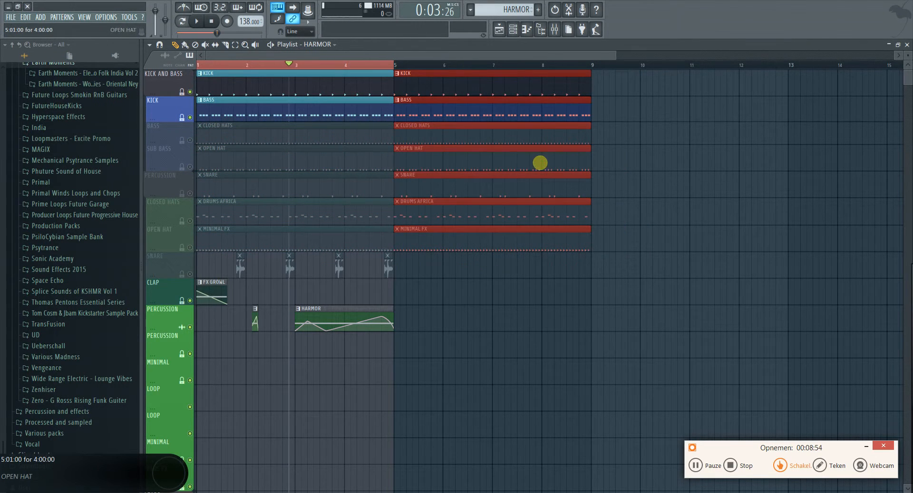
scroll(542, 175, "down", 2)
left_click_drag(513, 118, 145, 206)
left_click_drag(462, 95, 229, 227)
left_click_drag(267, 91, 575, 79)
left_click(561, 282)
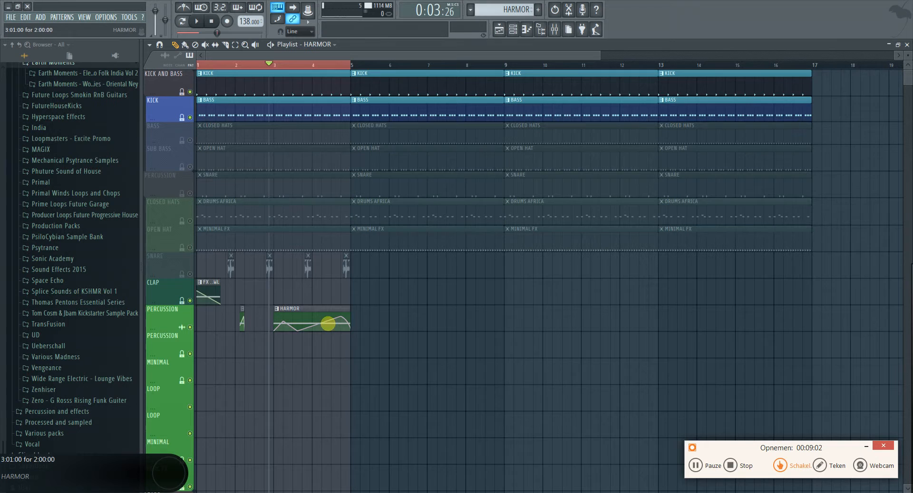
Step: Turn all the muted playlist tracks back on
right_click(190, 275)
right_click(190, 274)
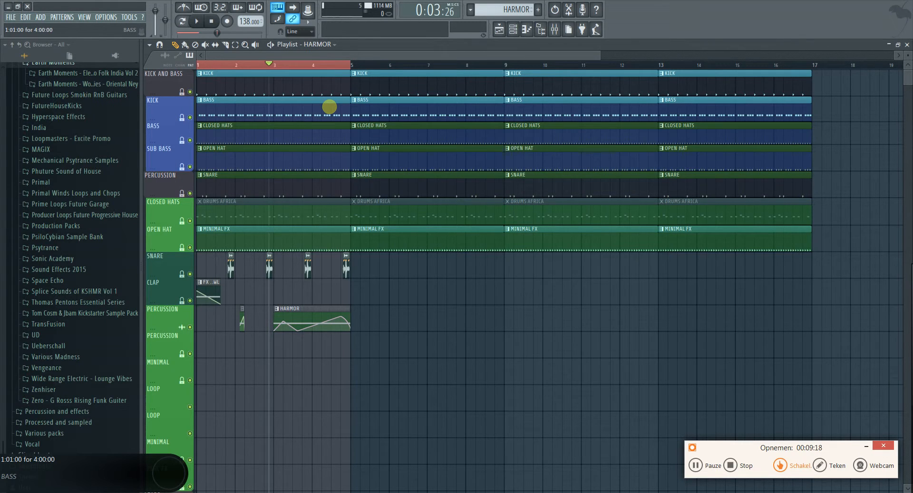
key("F9")
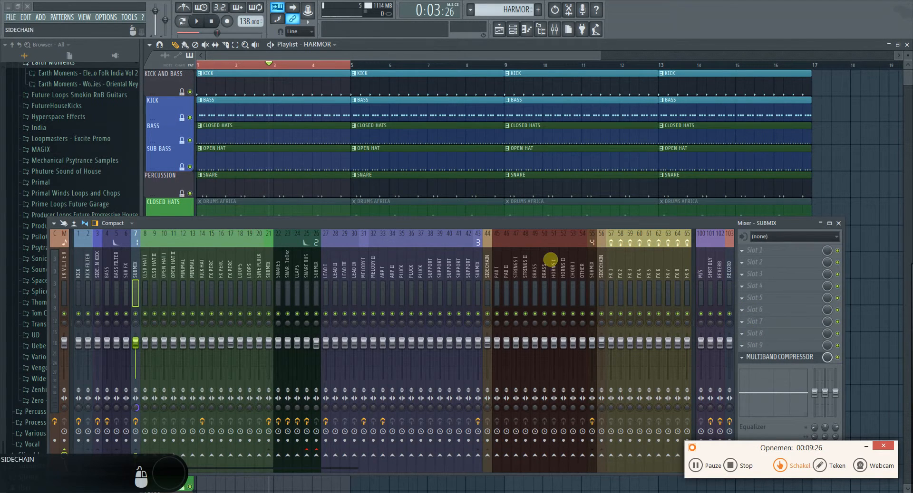
left_click(838, 223)
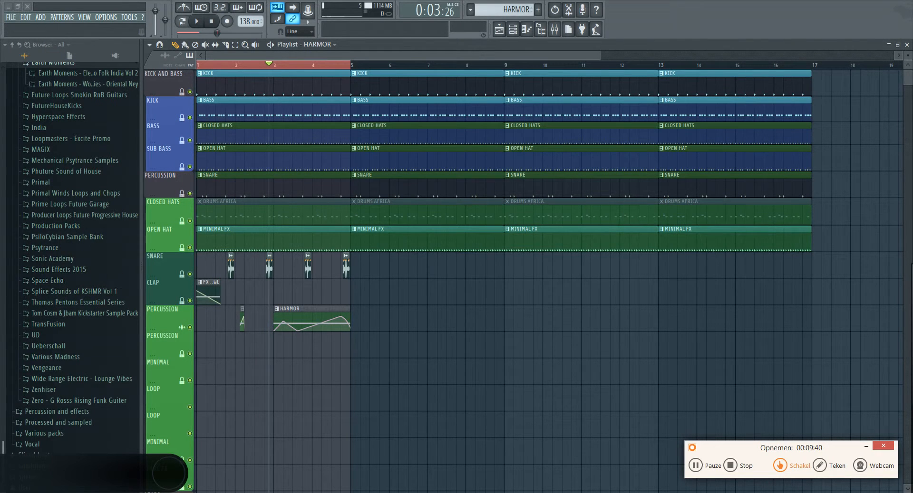
scroll(76, 281, "up", 8)
scroll(76, 281, "down", 1)
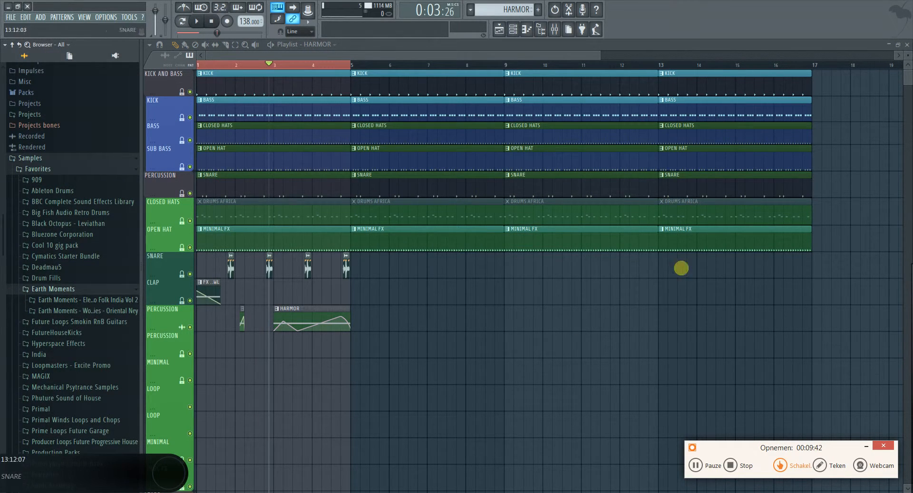